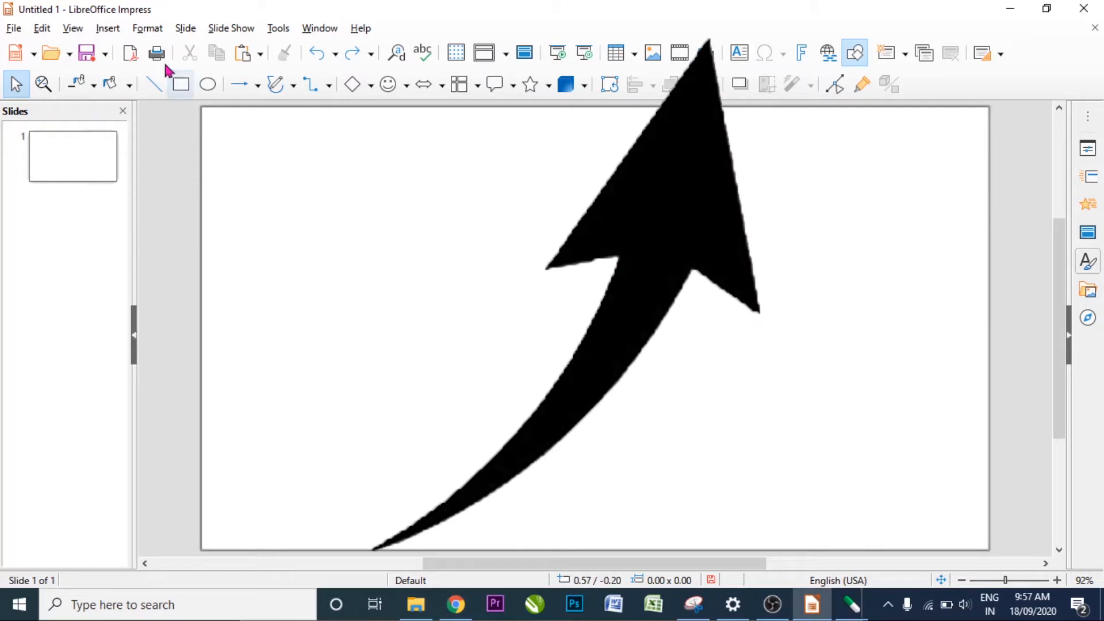
Insert a table with 5 columns and 2 rows on the blank slide.
click(101, 29)
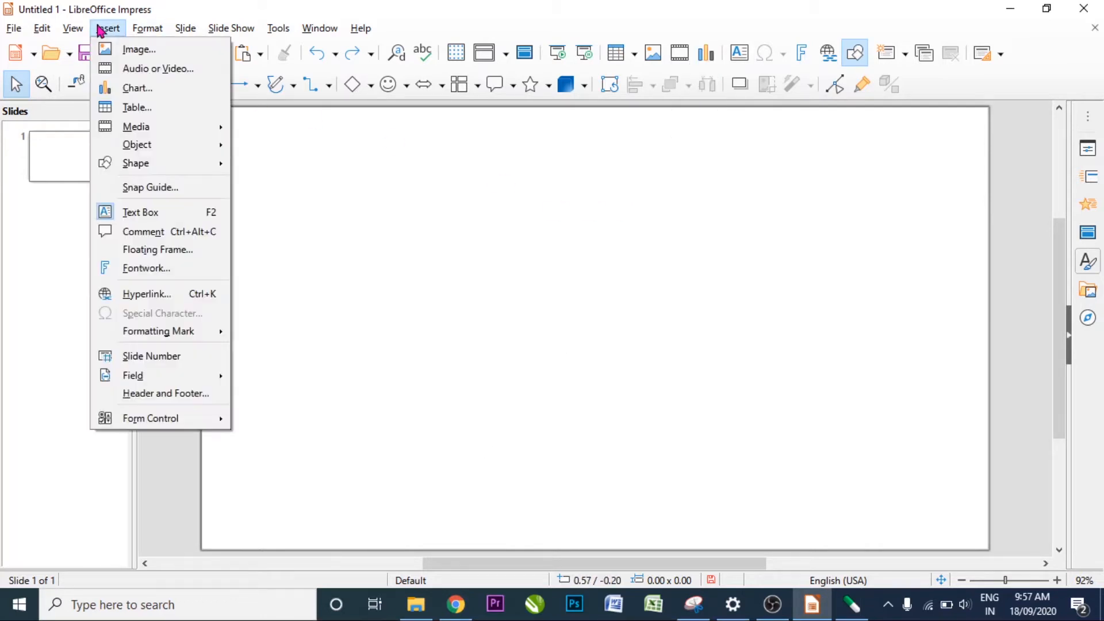
click(152, 110)
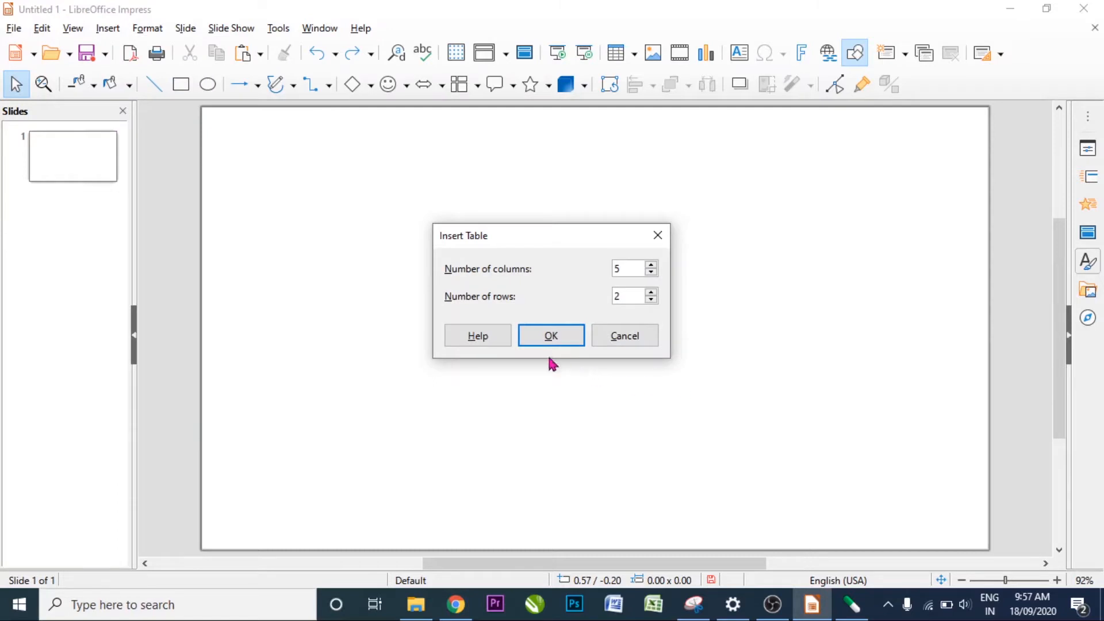
click(545, 342)
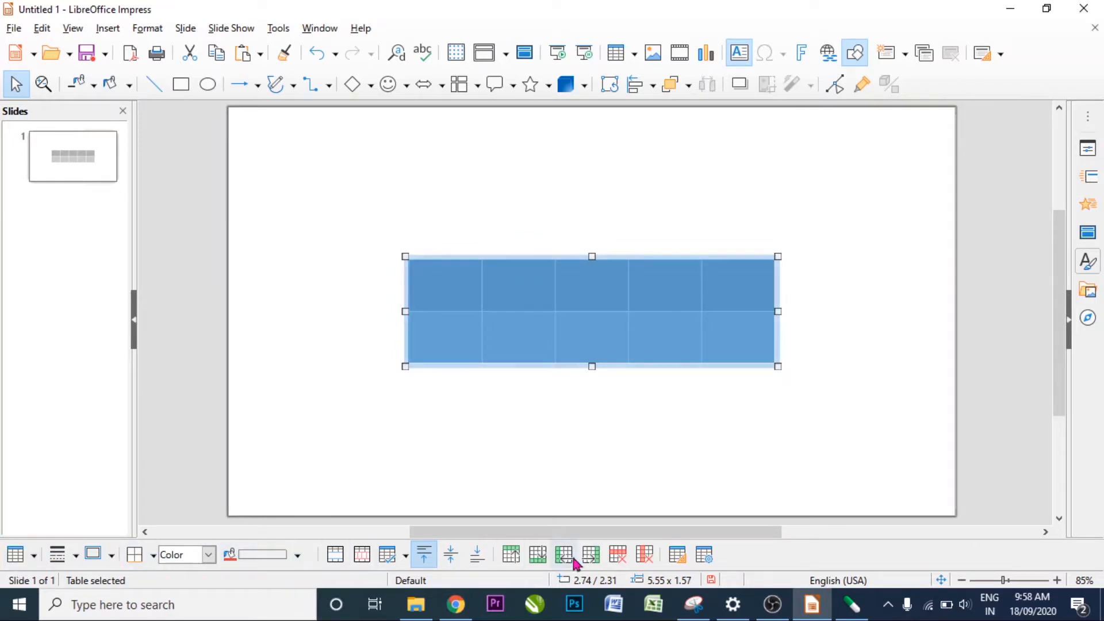
Try adding an 8-column, 8-row table to the slide and undo the insertion.
click(32, 556)
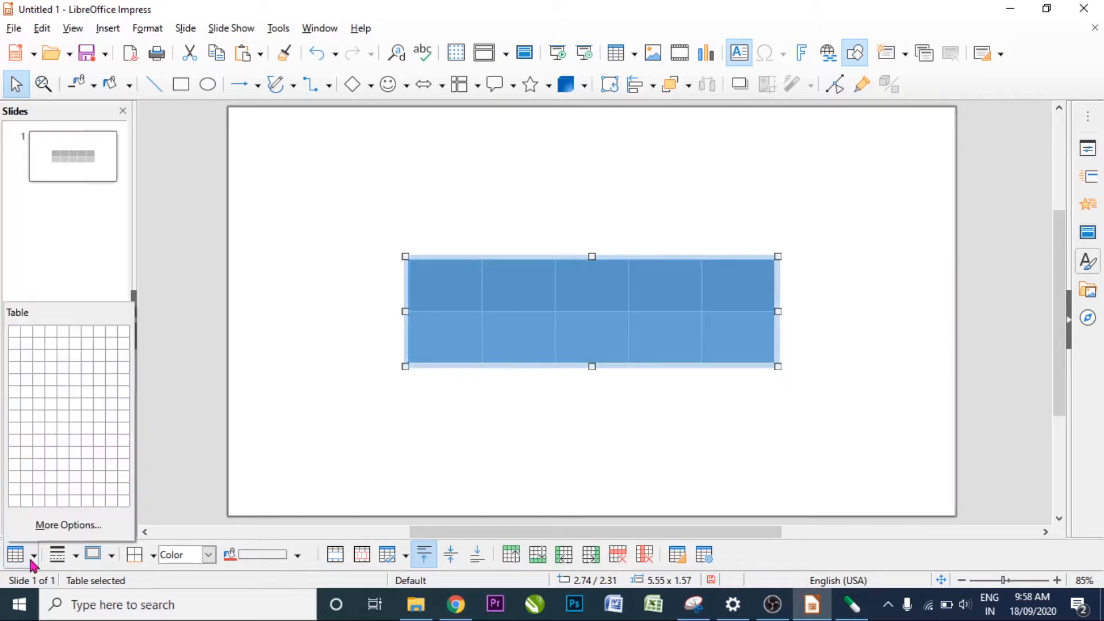
click(98, 415)
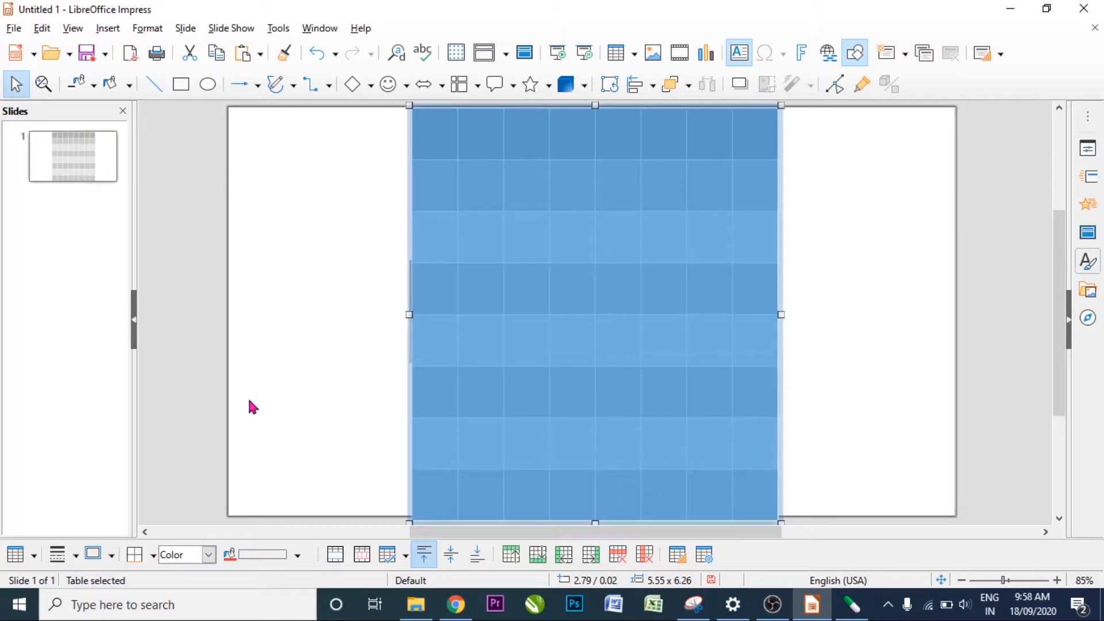
key(ctrl+z)
Apply a double-line border style to the whole 5-column table.
click(506, 357)
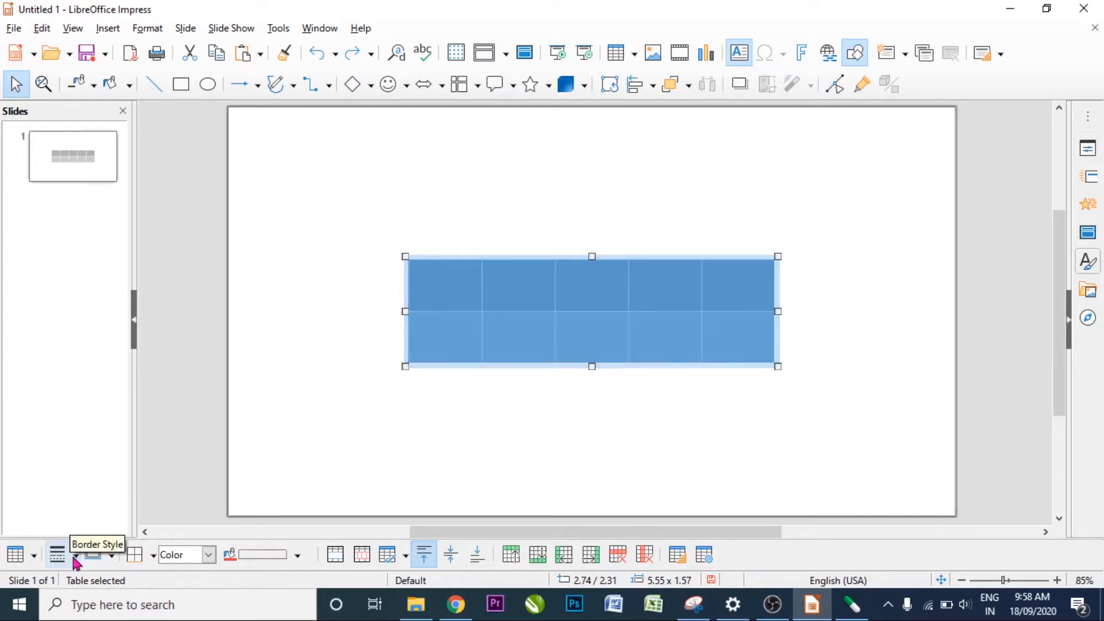
click(76, 555)
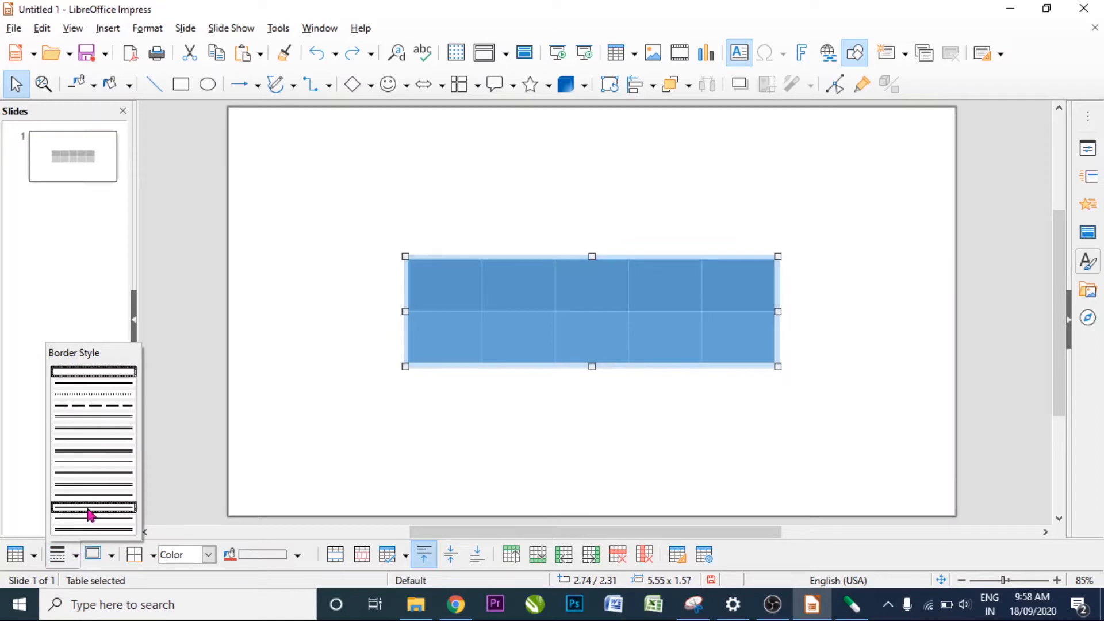
click(99, 417)
click(465, 467)
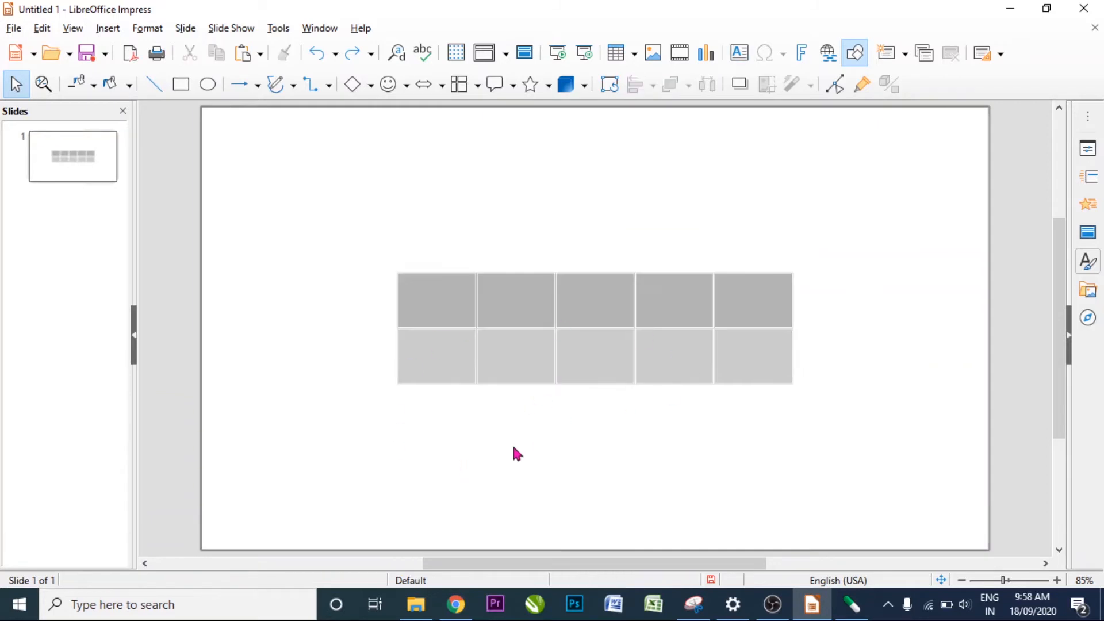
Change the whole table's borders to the last double-line style offered.
click(545, 377)
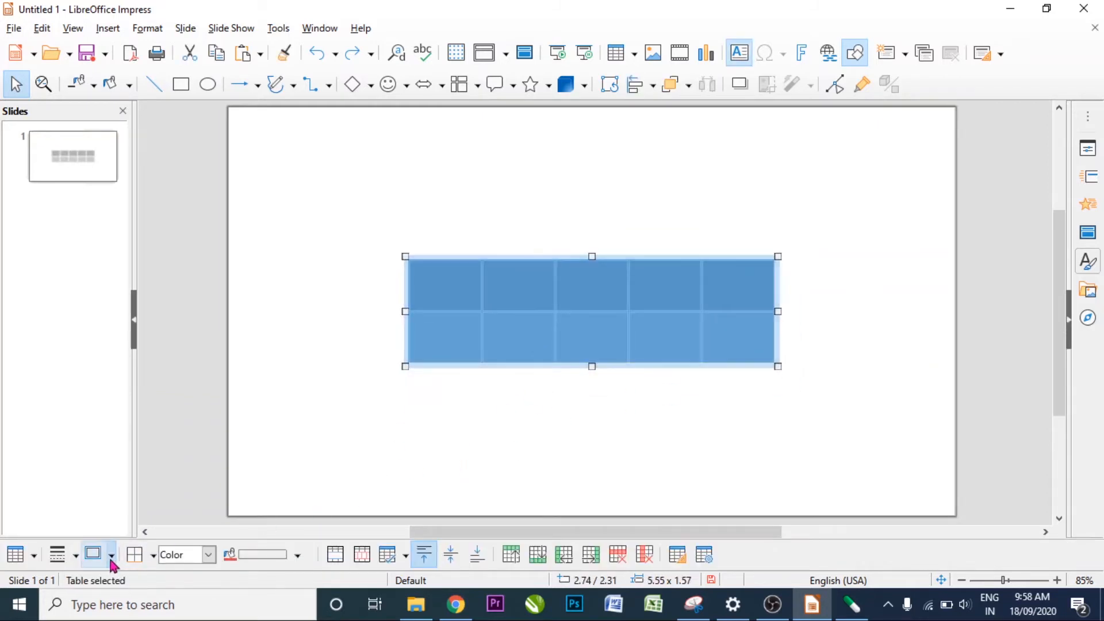
click(74, 556)
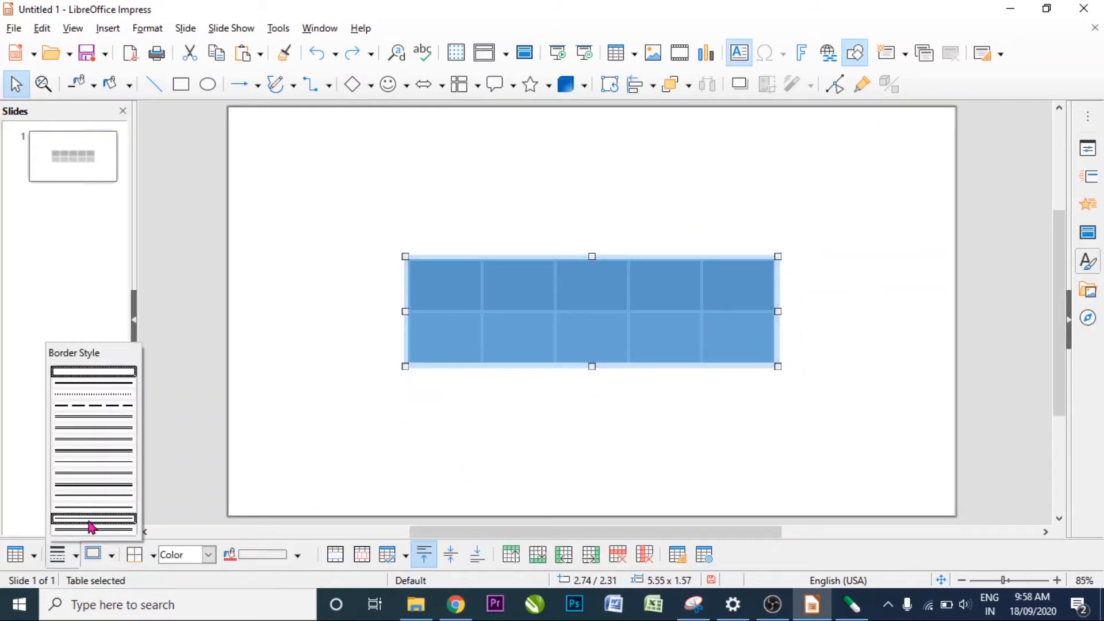
click(92, 529)
click(407, 478)
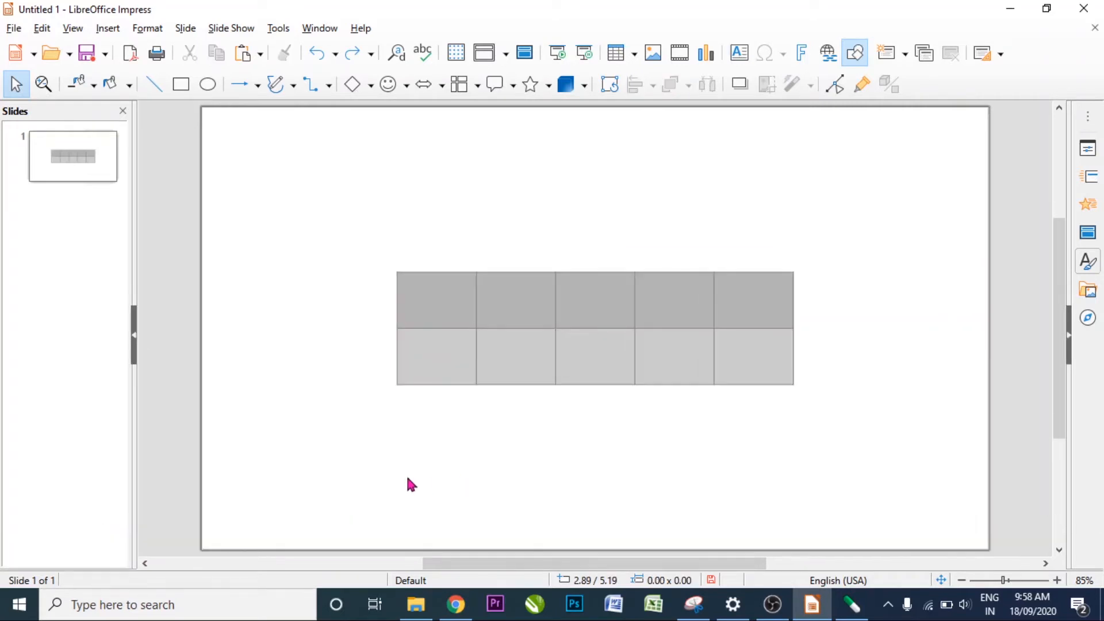
Set the border style of the whole table to the dashed line.
click(535, 344)
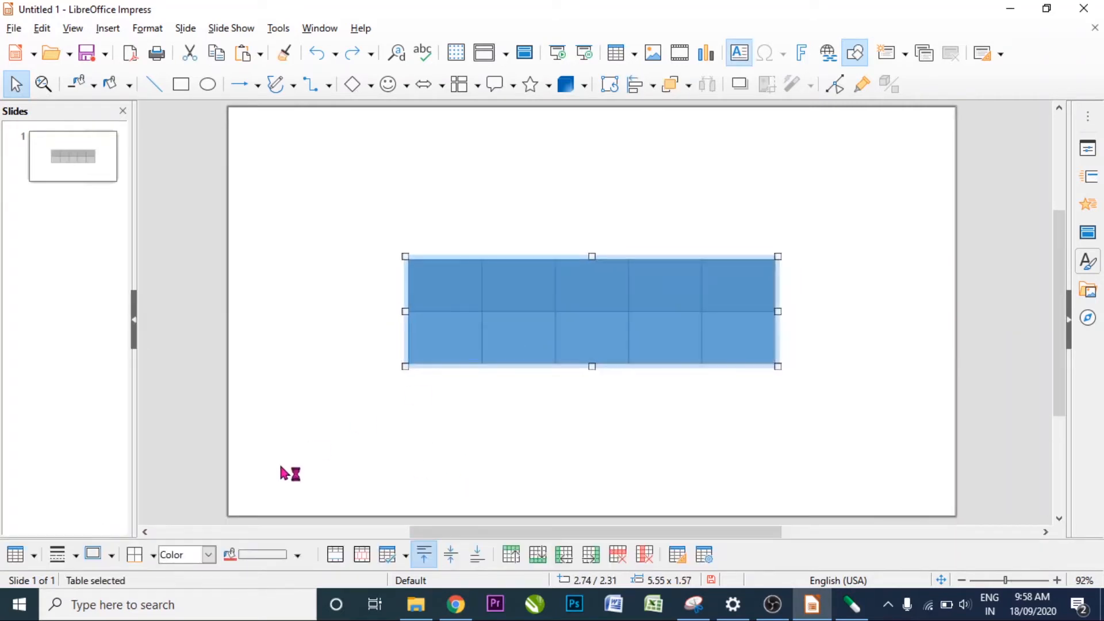
click(109, 555)
click(76, 561)
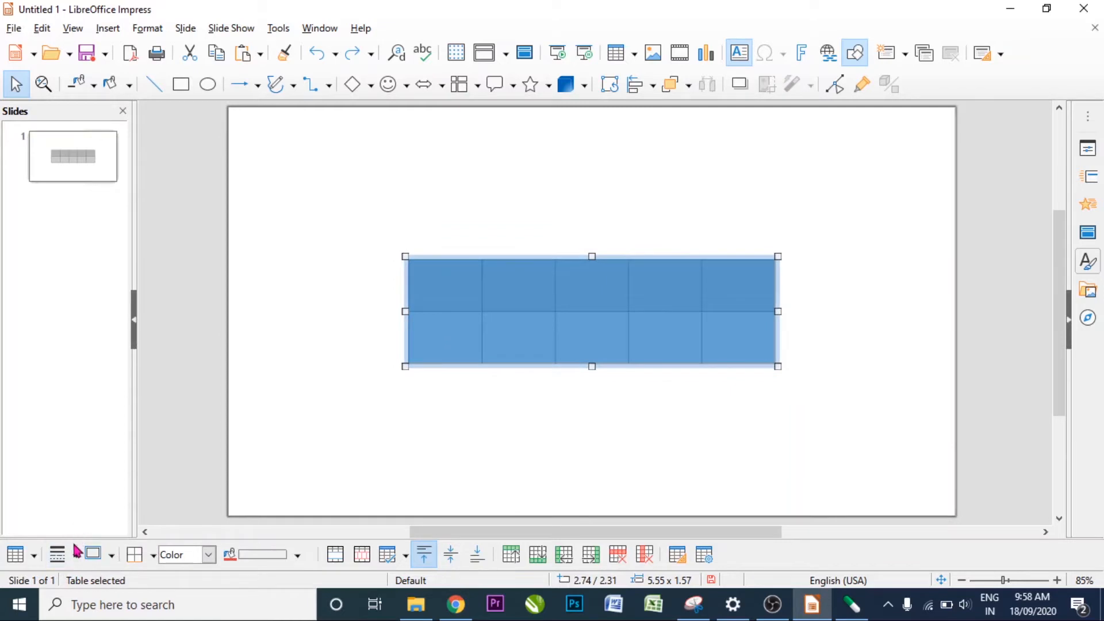
click(75, 561)
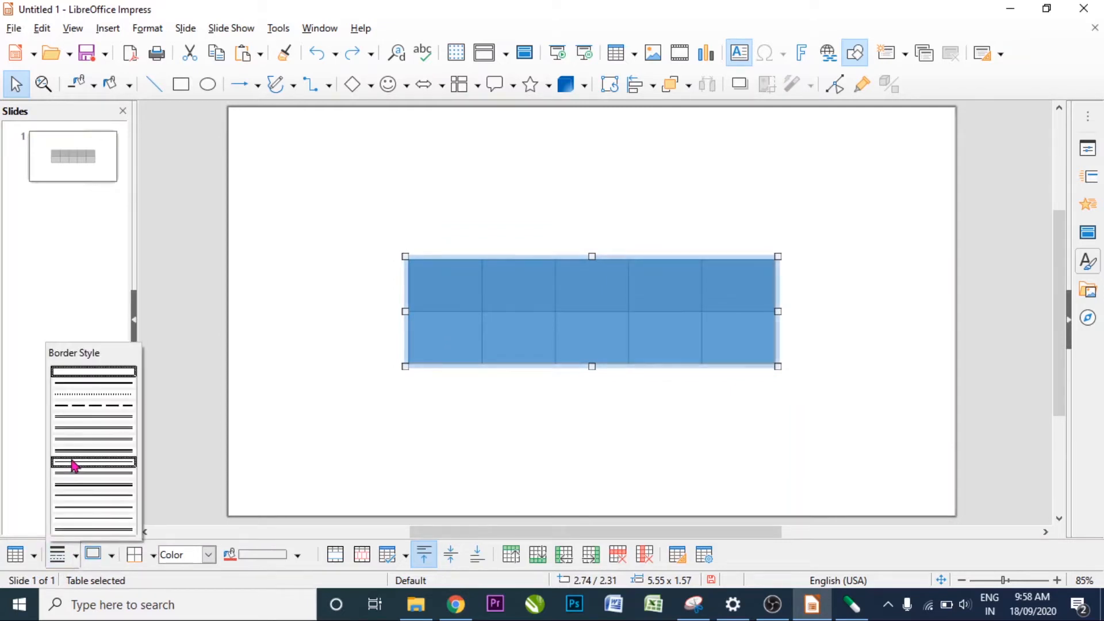
click(85, 407)
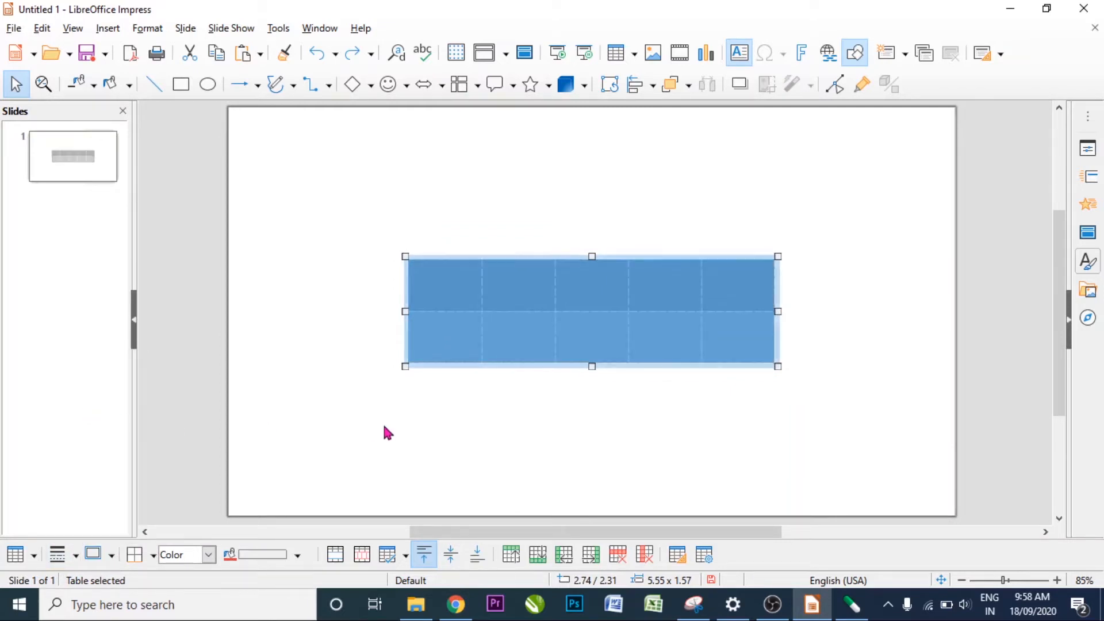
click(384, 430)
Color all of the table's dashed borders purple from the standard palette.
click(518, 338)
key(ctrl+a)
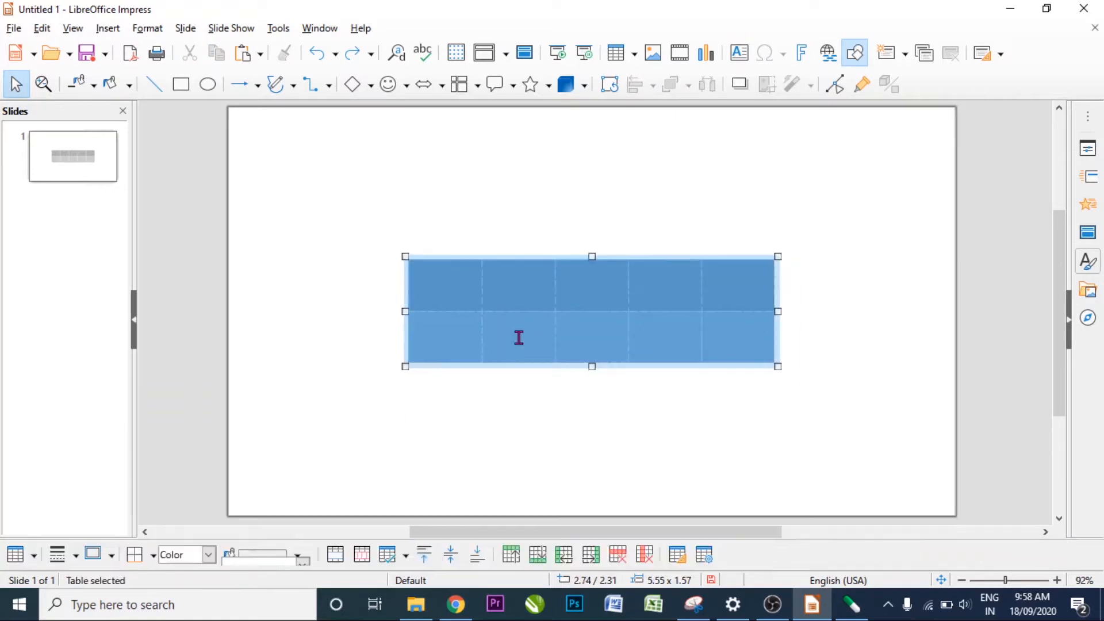
click(111, 555)
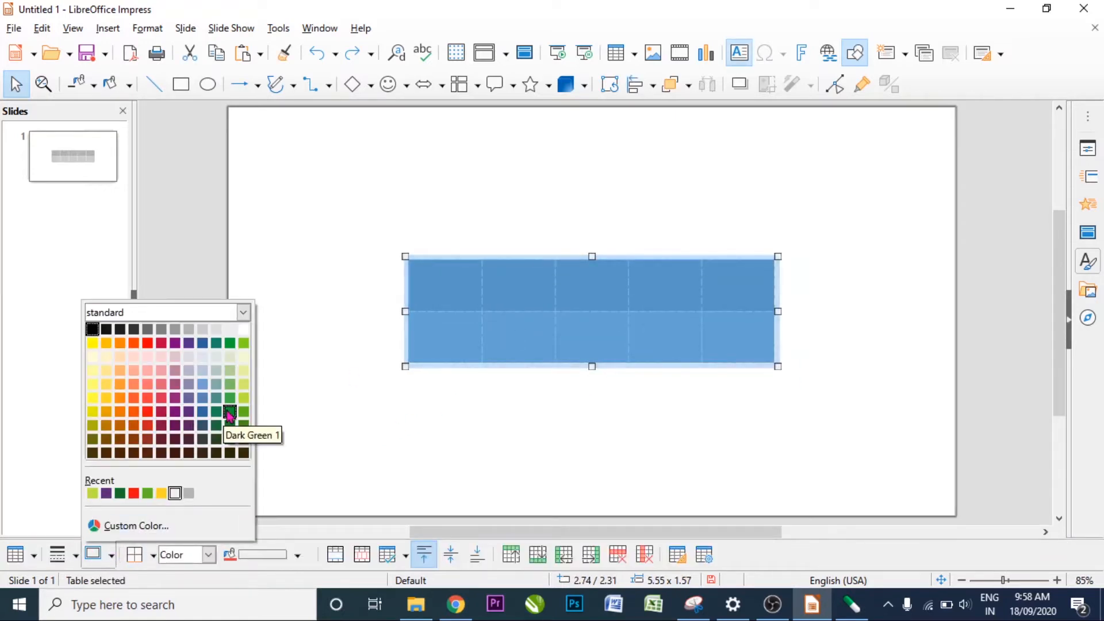
click(188, 411)
click(361, 436)
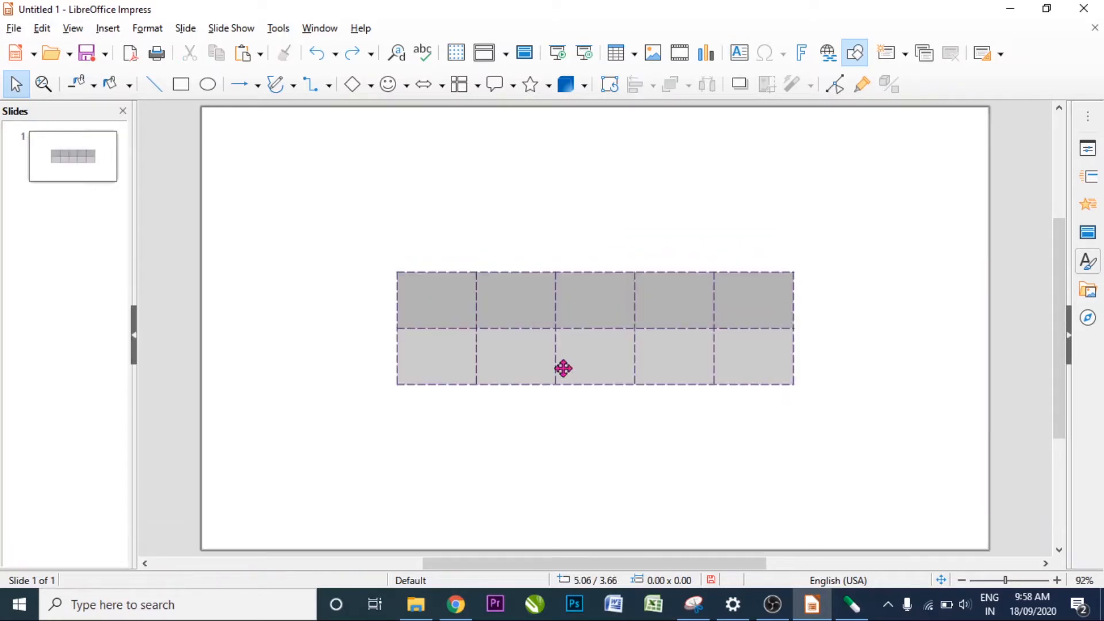
Recolor the table's dashed borders with the recently used red.
click(561, 367)
click(111, 555)
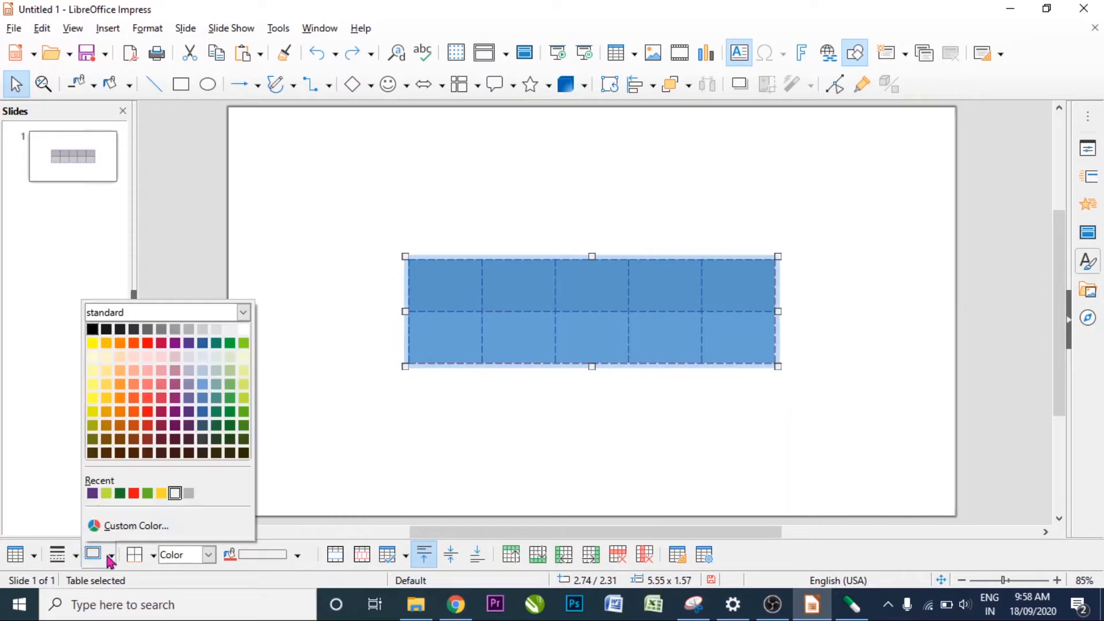
click(131, 495)
click(361, 484)
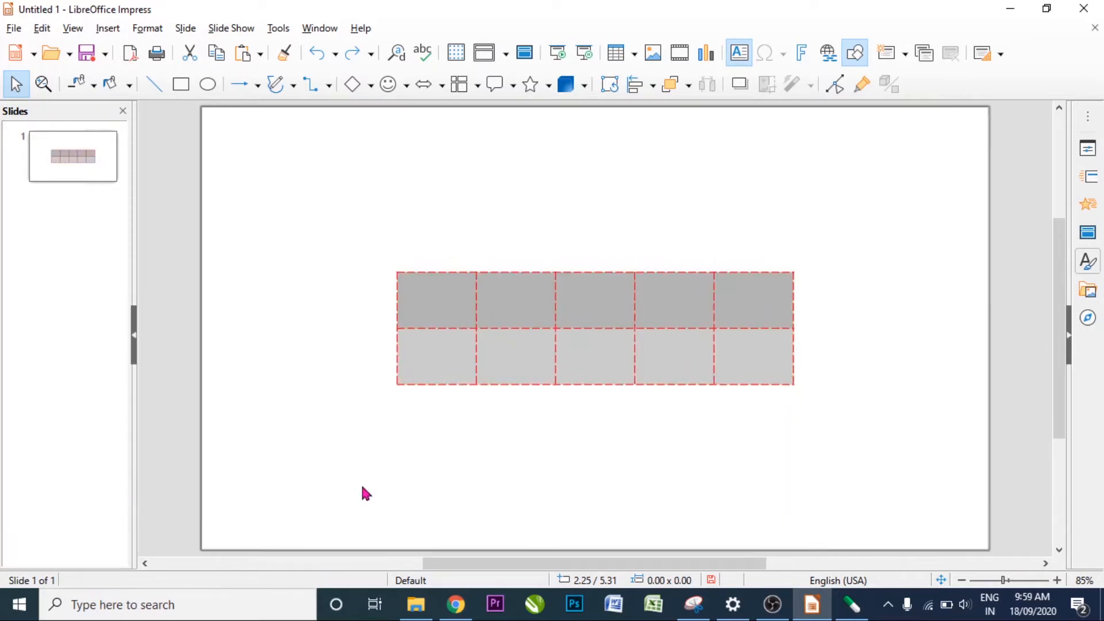
Recolor the table's dashed borders lime green from the standard palette.
click(535, 373)
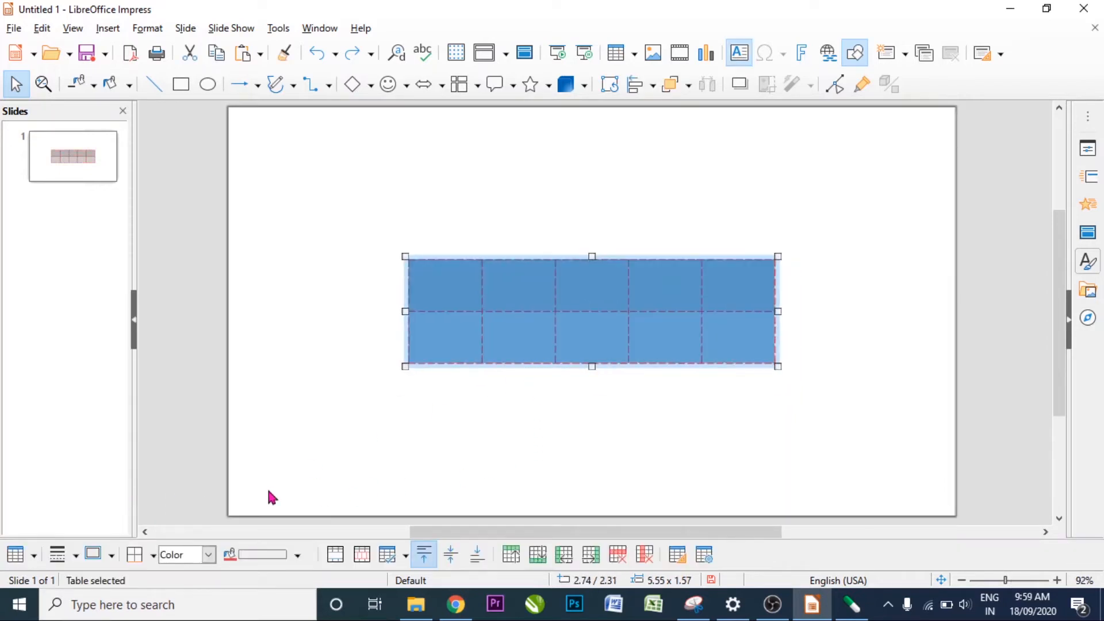
click(111, 556)
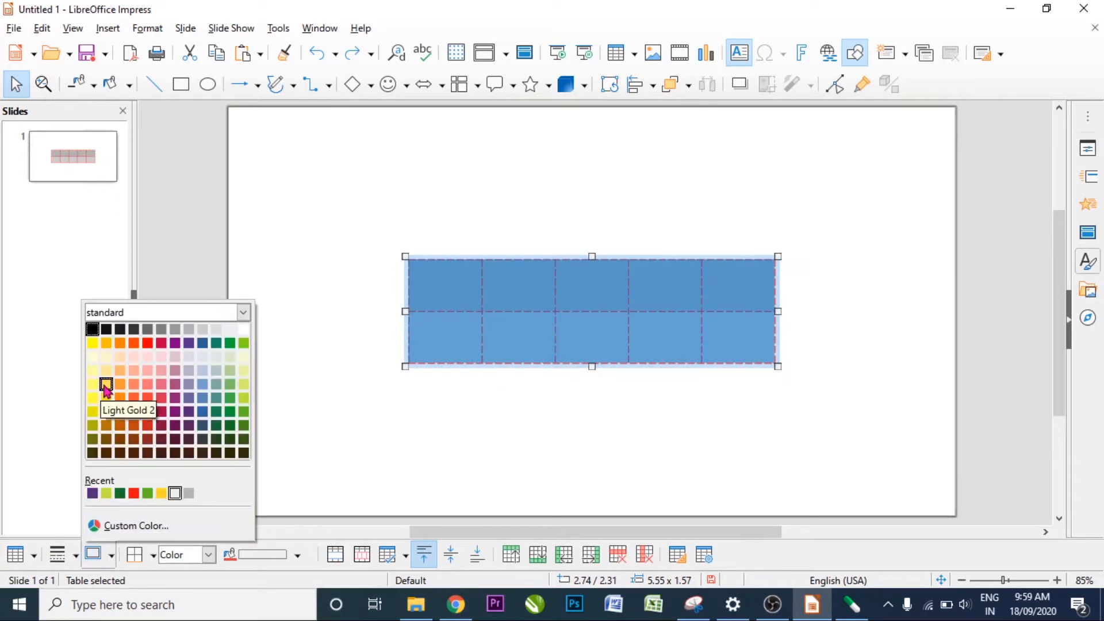
click(248, 398)
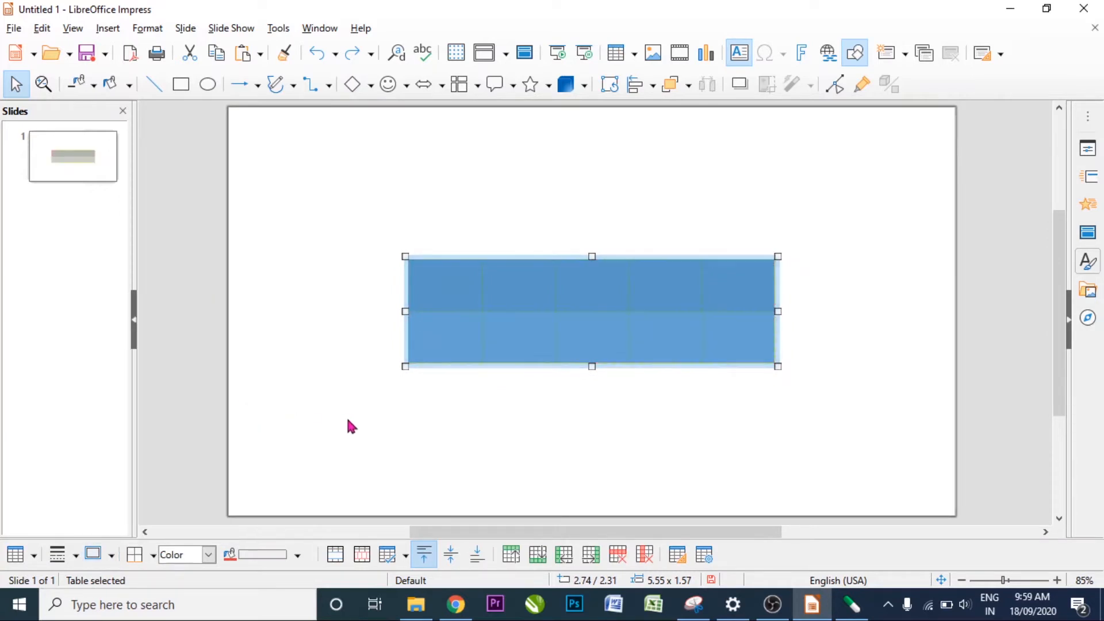
click(348, 421)
Recolor the table's borders with the recently used dark green.
click(429, 372)
click(110, 556)
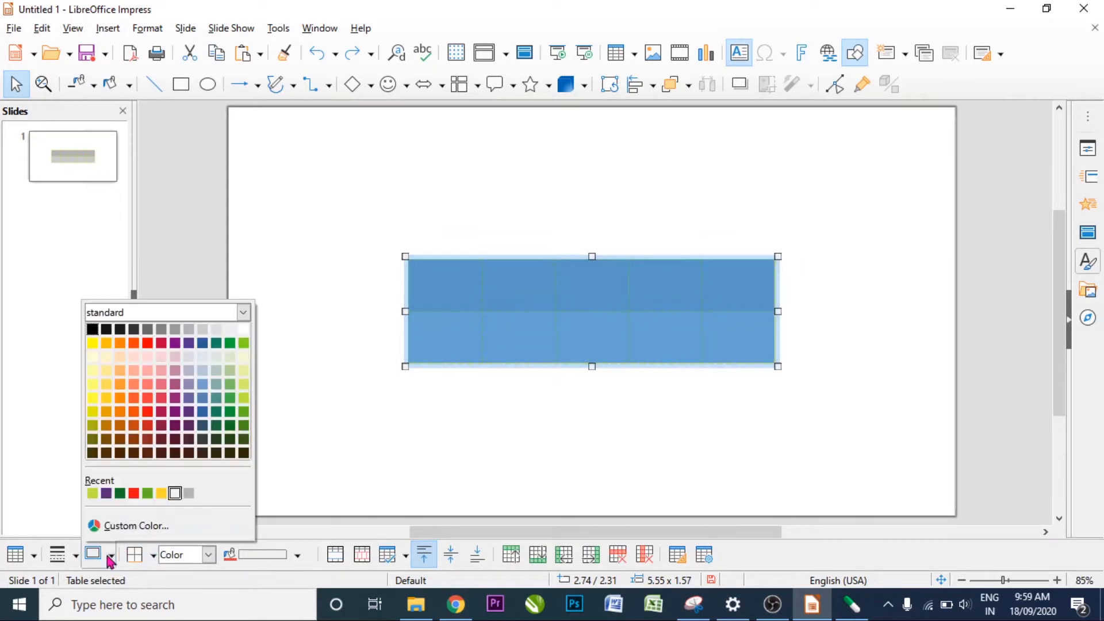
click(119, 493)
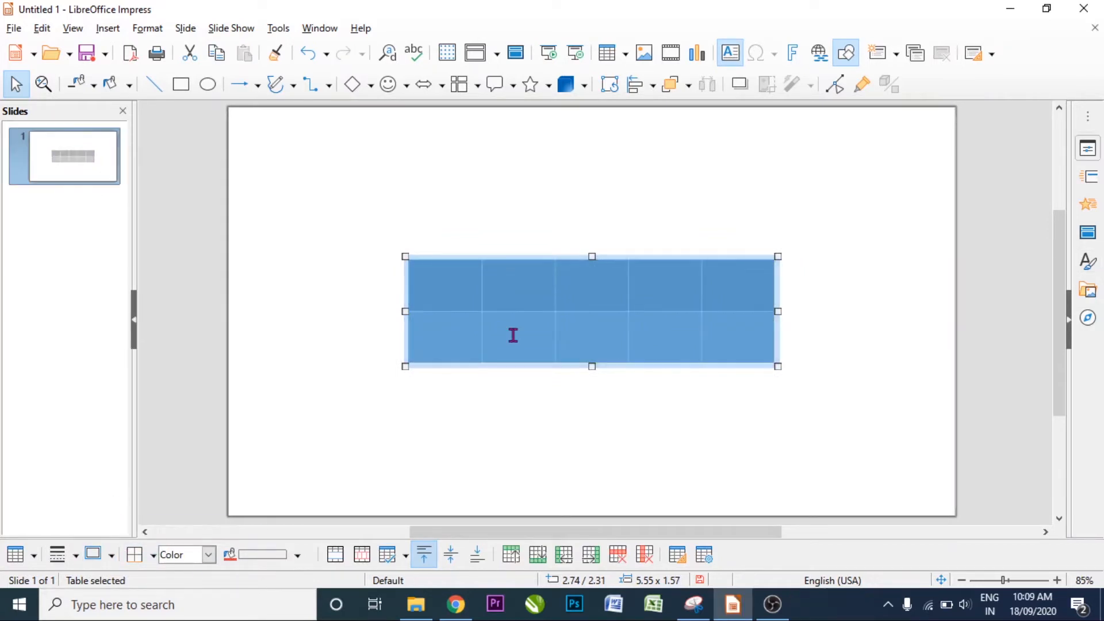
Apply the last double-line border style to only the second cell of the table's bottom row.
click(512, 333)
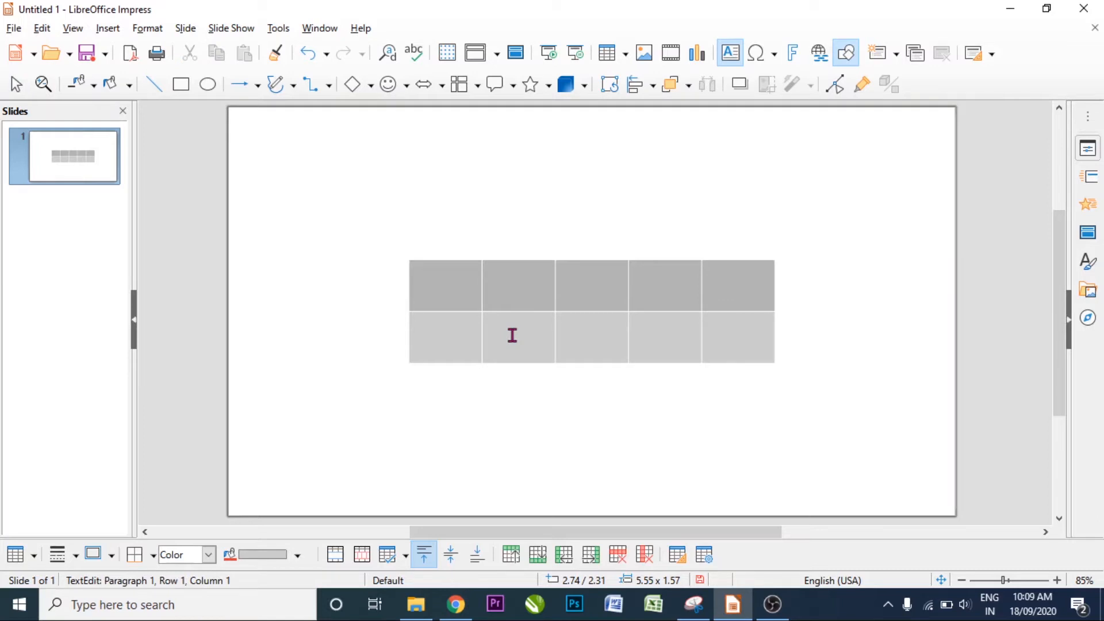
click(75, 556)
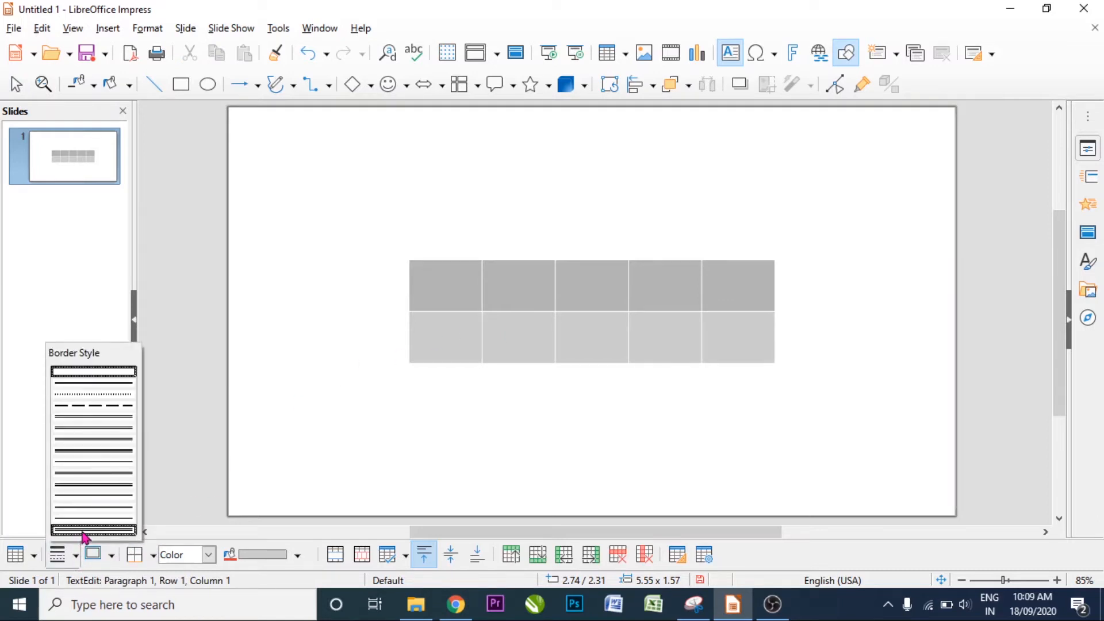
click(83, 535)
click(411, 459)
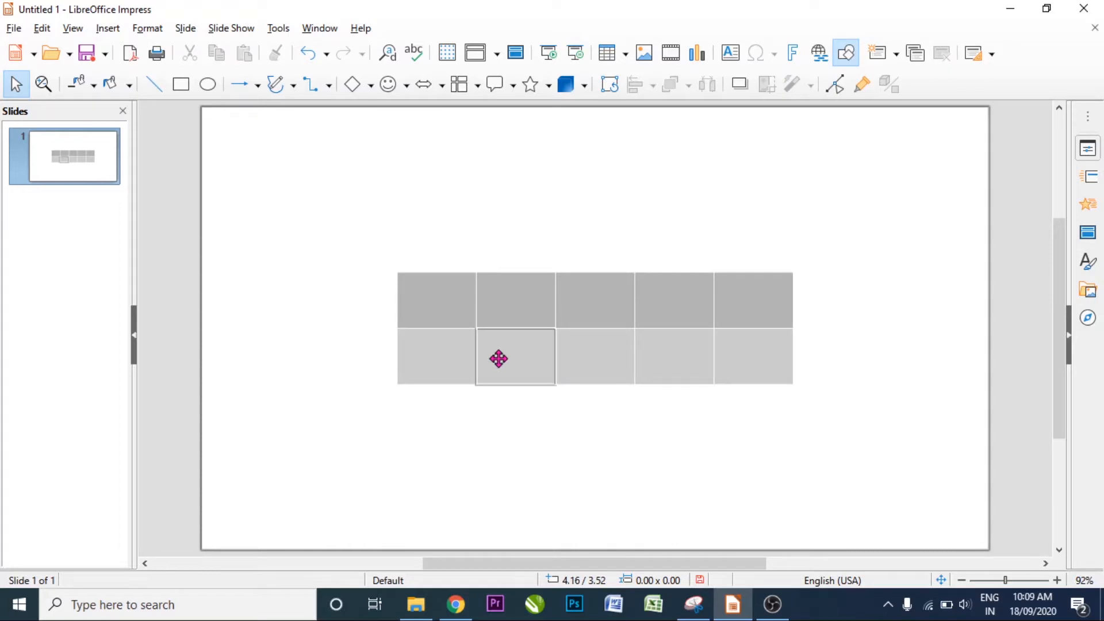
Add an outer box border around the fourth cell of the table's bottom row.
click(611, 370)
click(672, 345)
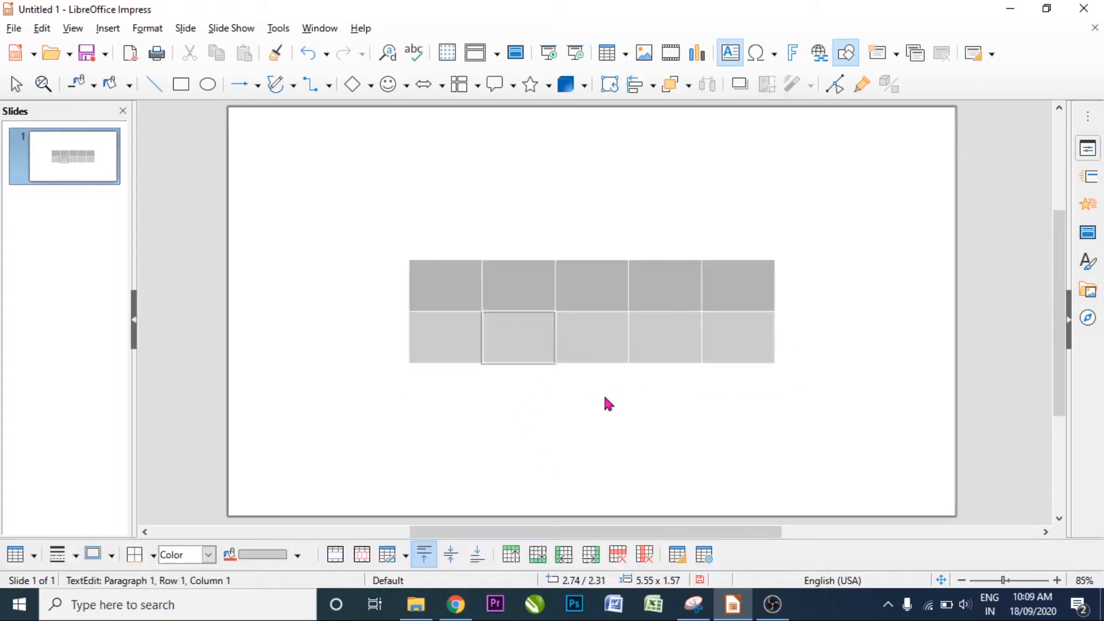
click(153, 557)
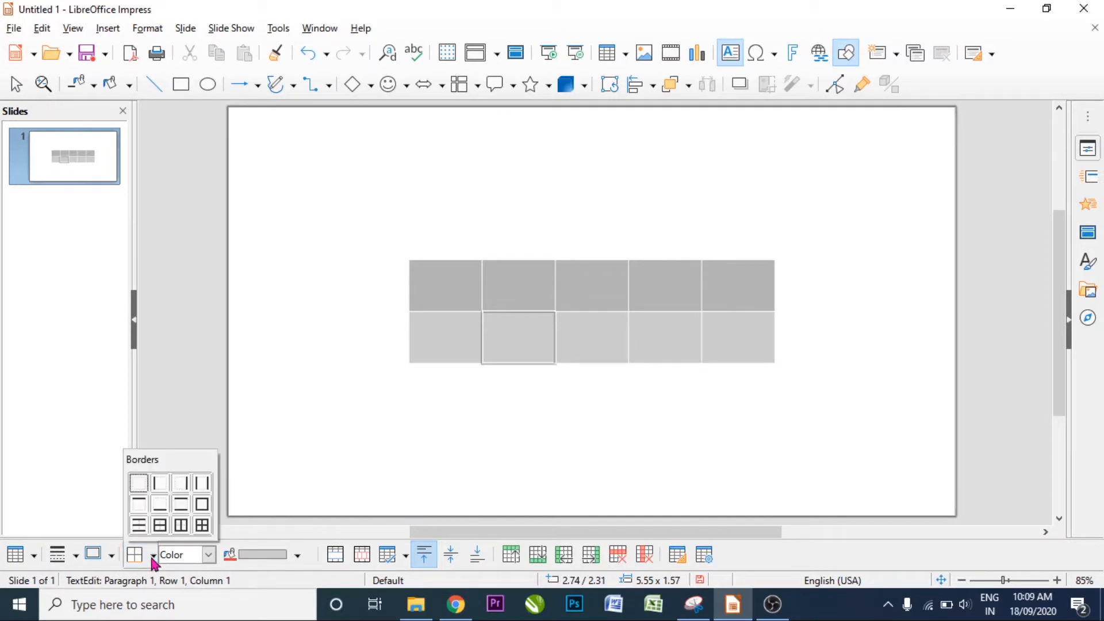
click(202, 505)
click(597, 425)
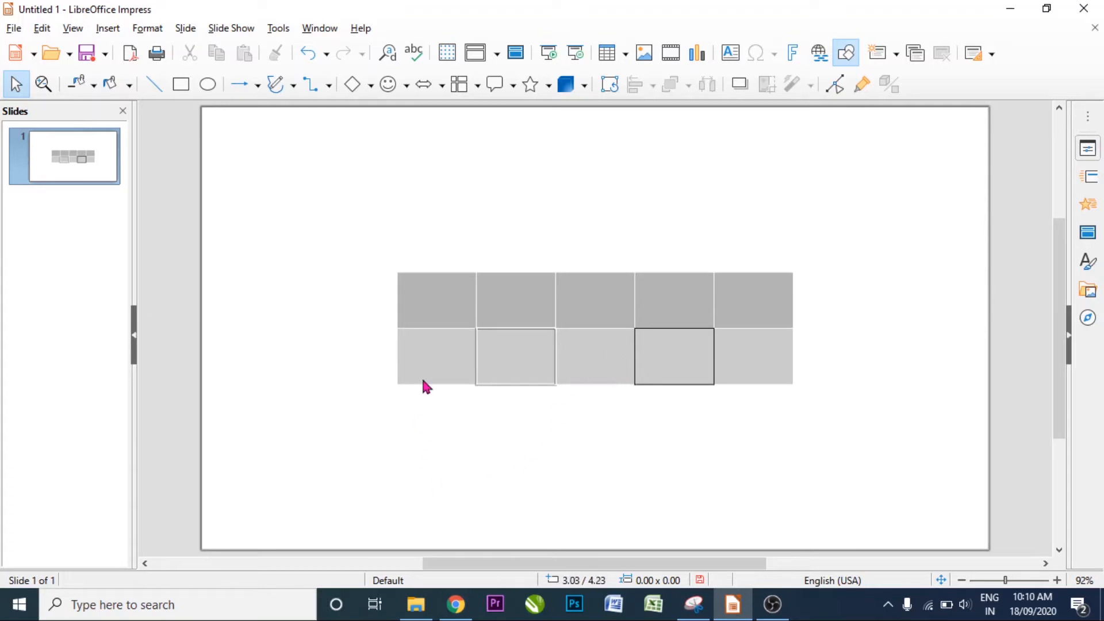
Apply the outer border with horizontal lines to the first two cells of the table's top row.
click(462, 303)
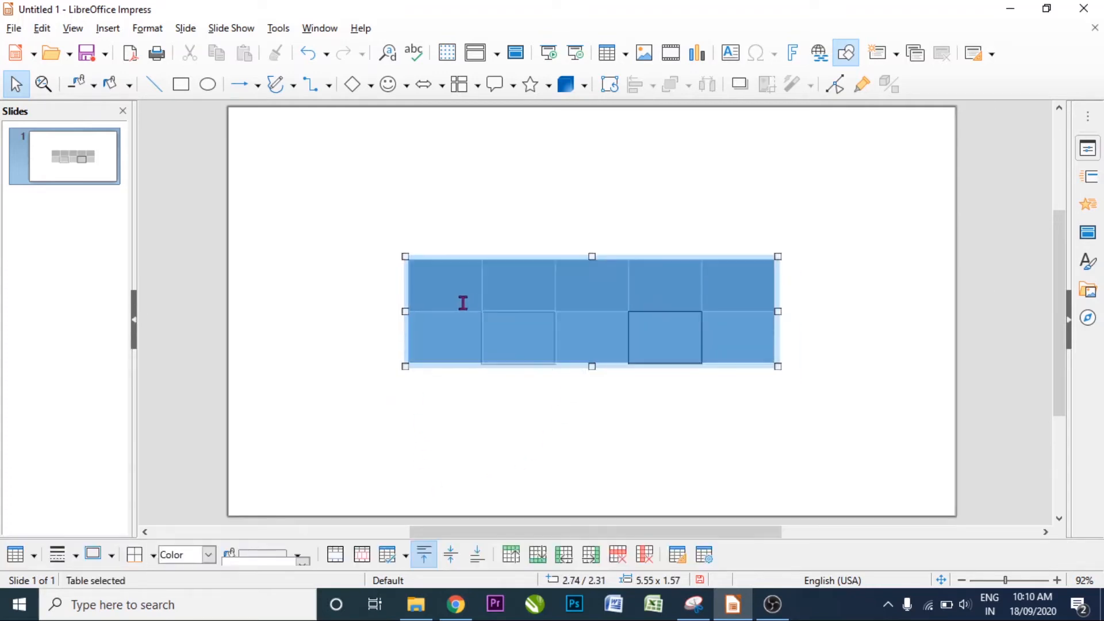
click(462, 303)
shift+click(486, 286)
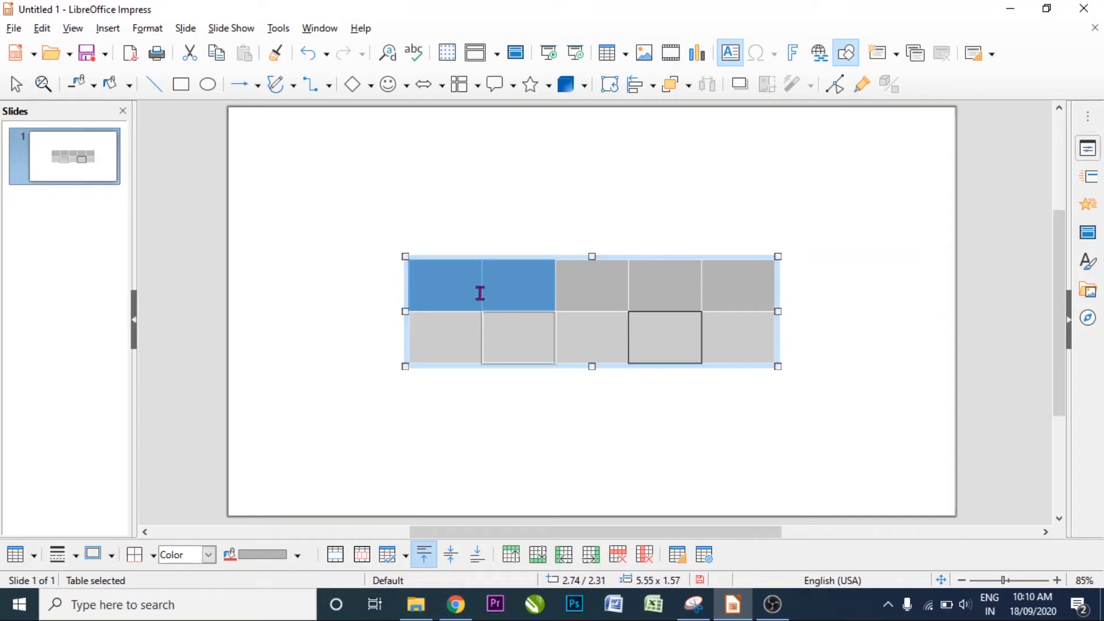
click(153, 554)
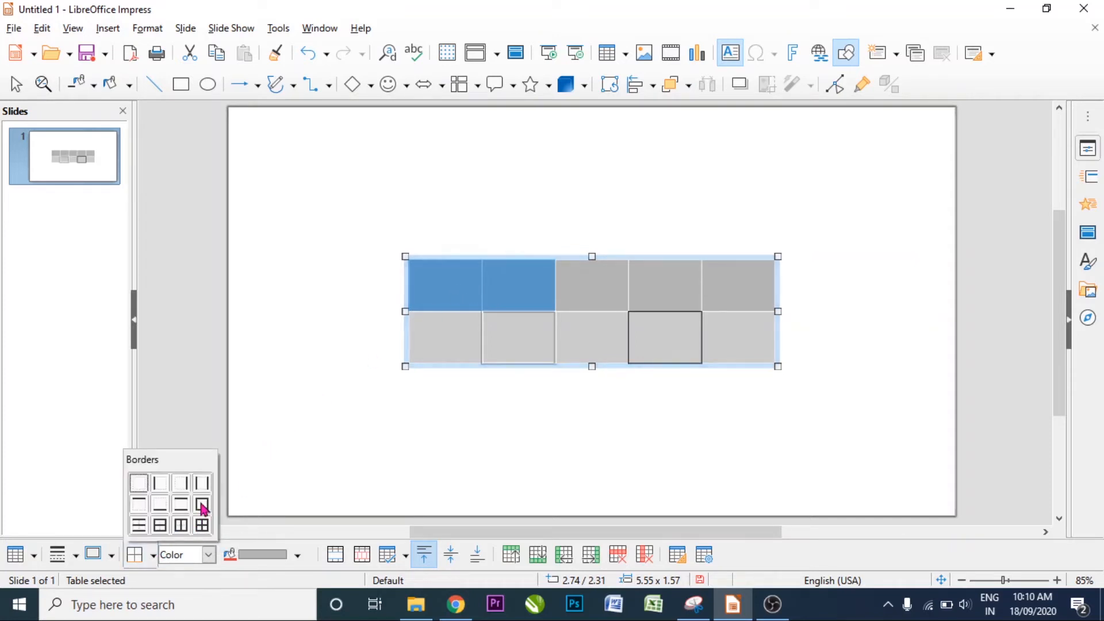
click(158, 525)
click(263, 484)
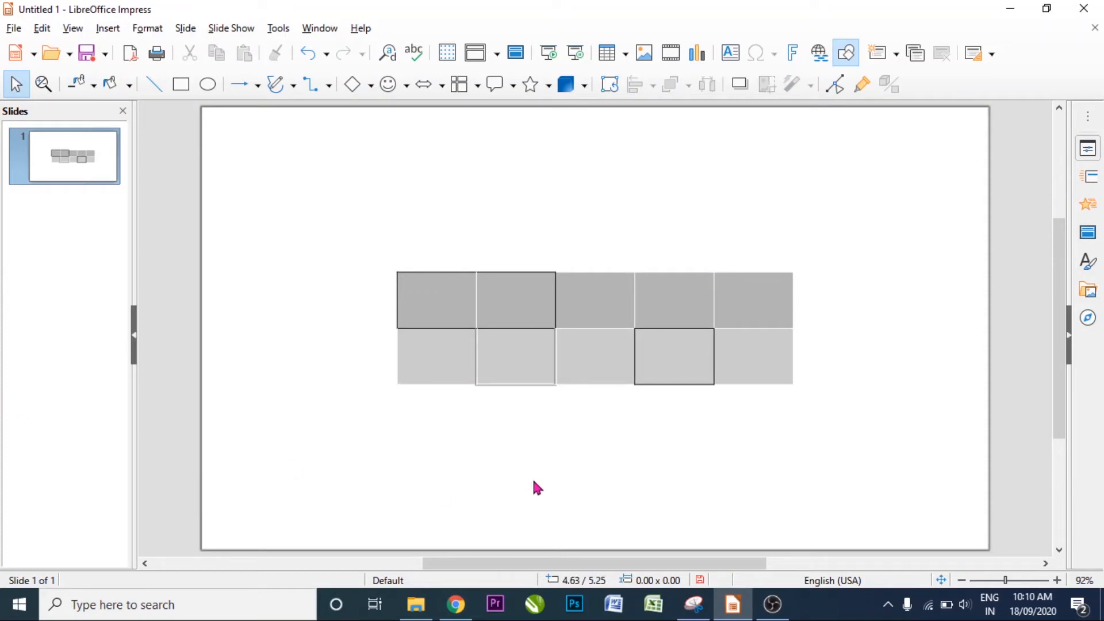
Fill the first cell of the table's top row with the Green Grass gradient.
key(ctrl+a)
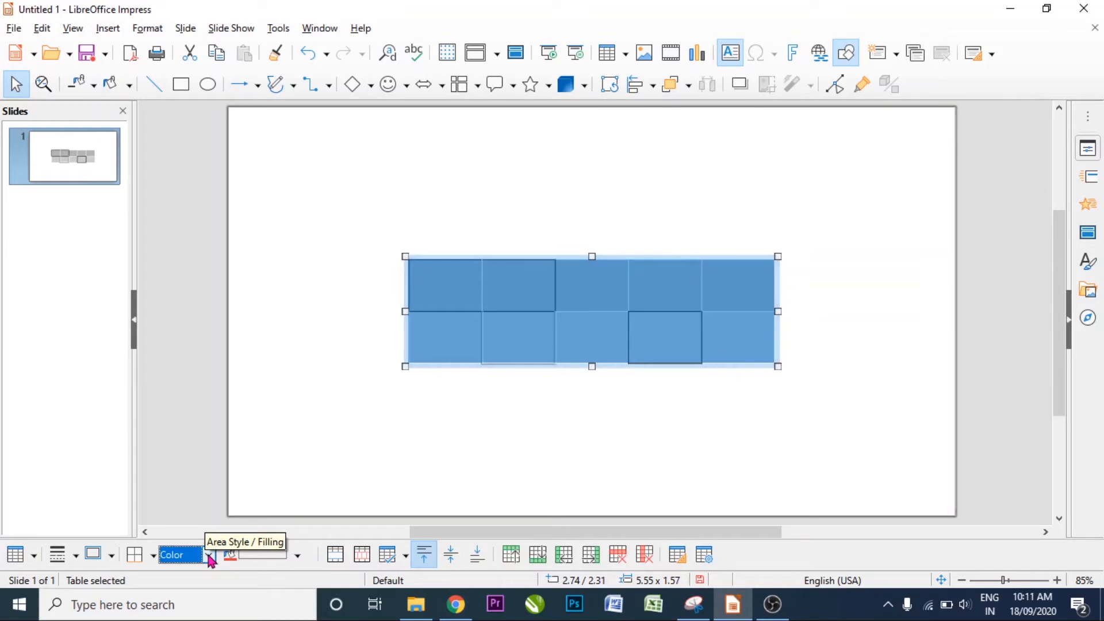
click(471, 425)
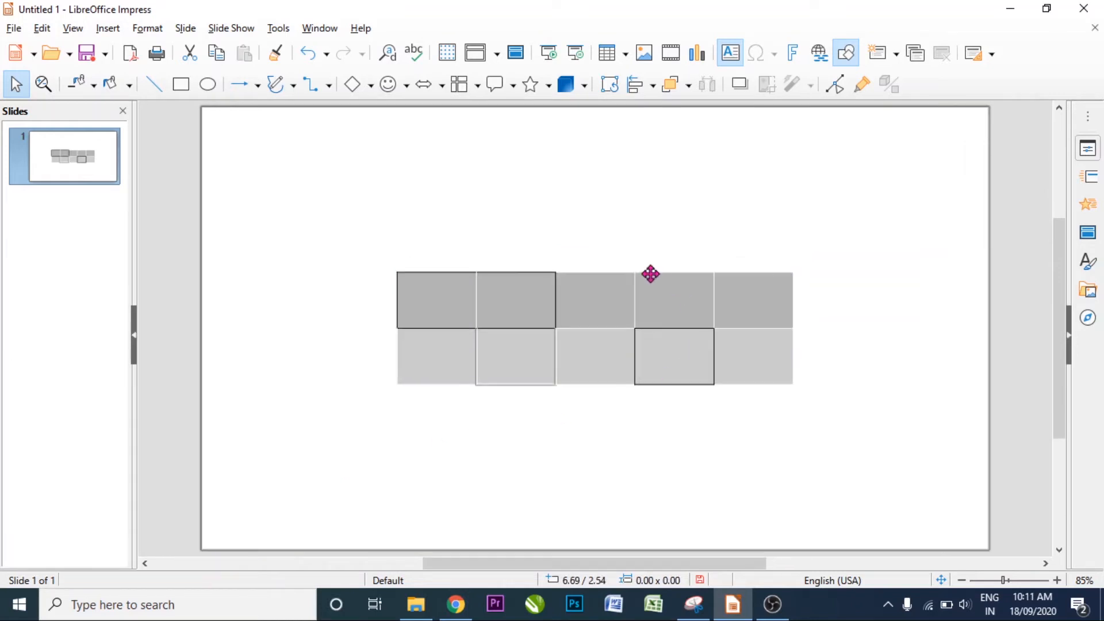
click(441, 305)
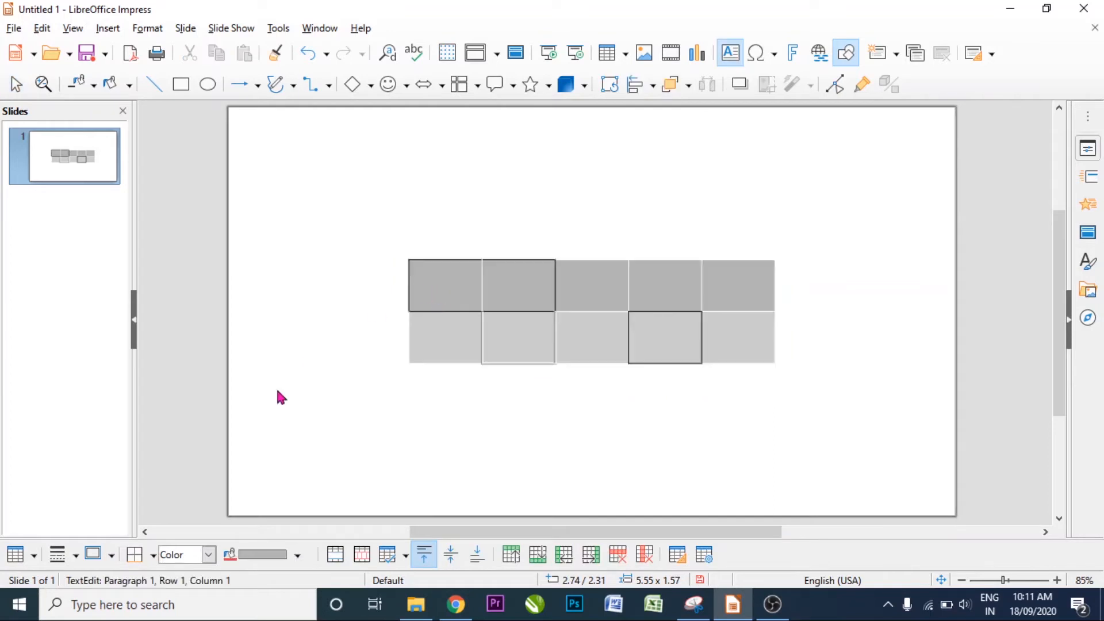
click(208, 554)
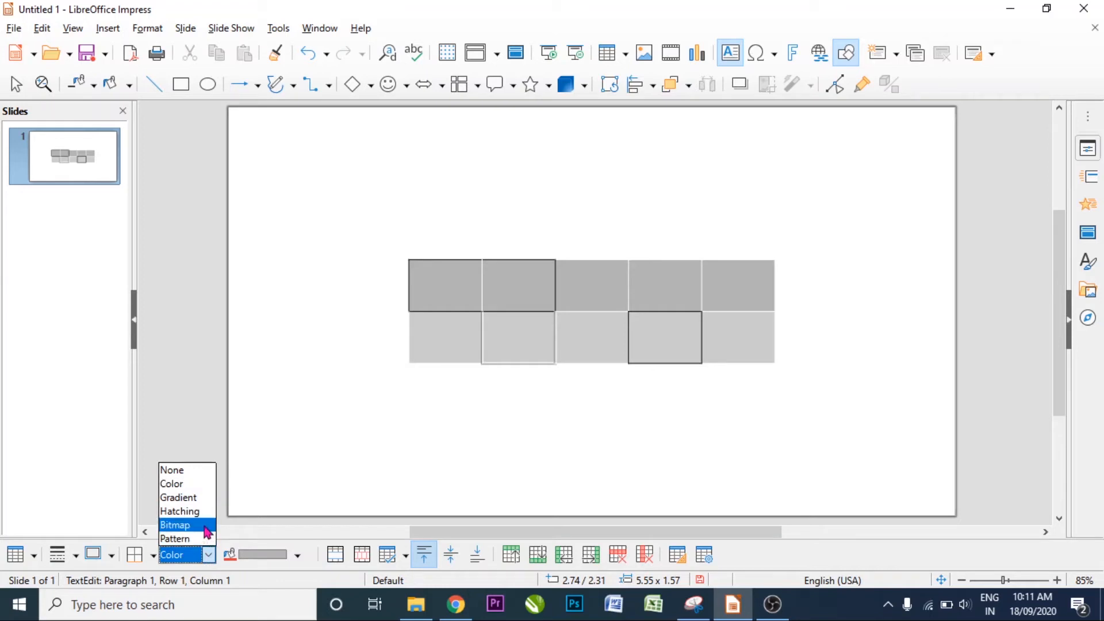
click(198, 497)
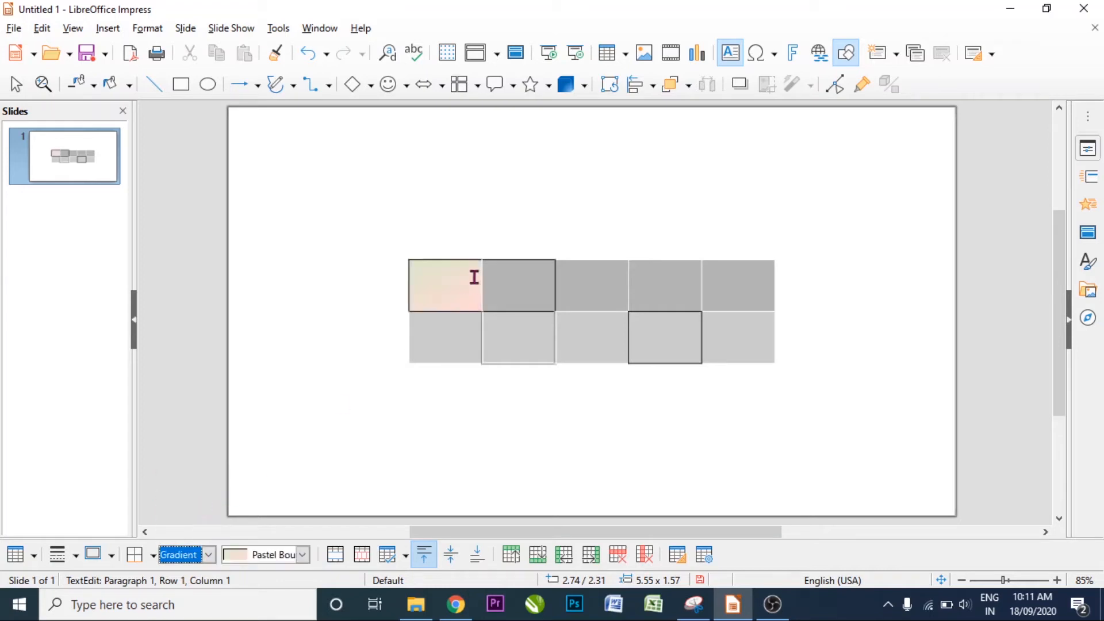
click(302, 555)
click(292, 484)
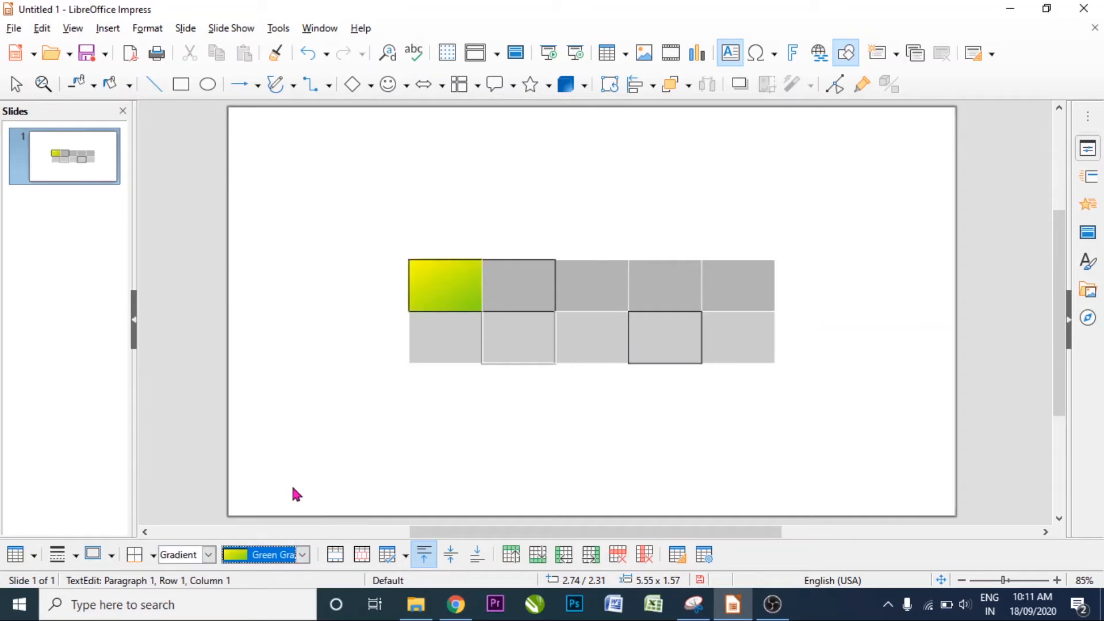
Fill the second cell of the table's top row with the Red -45 Degrees Triple hatching.
click(516, 288)
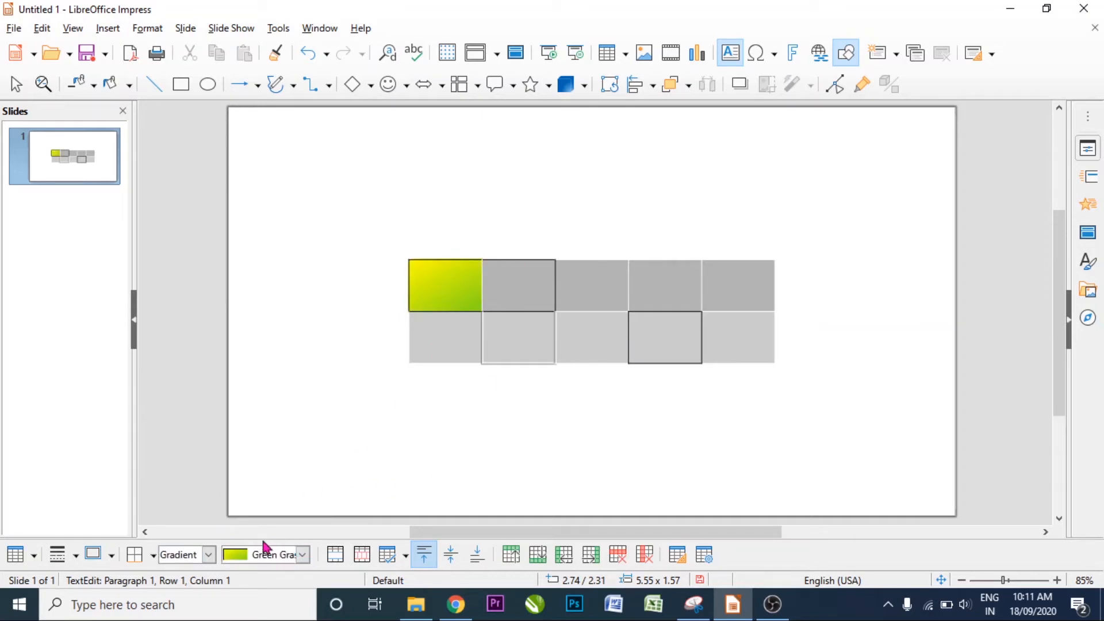
click(209, 556)
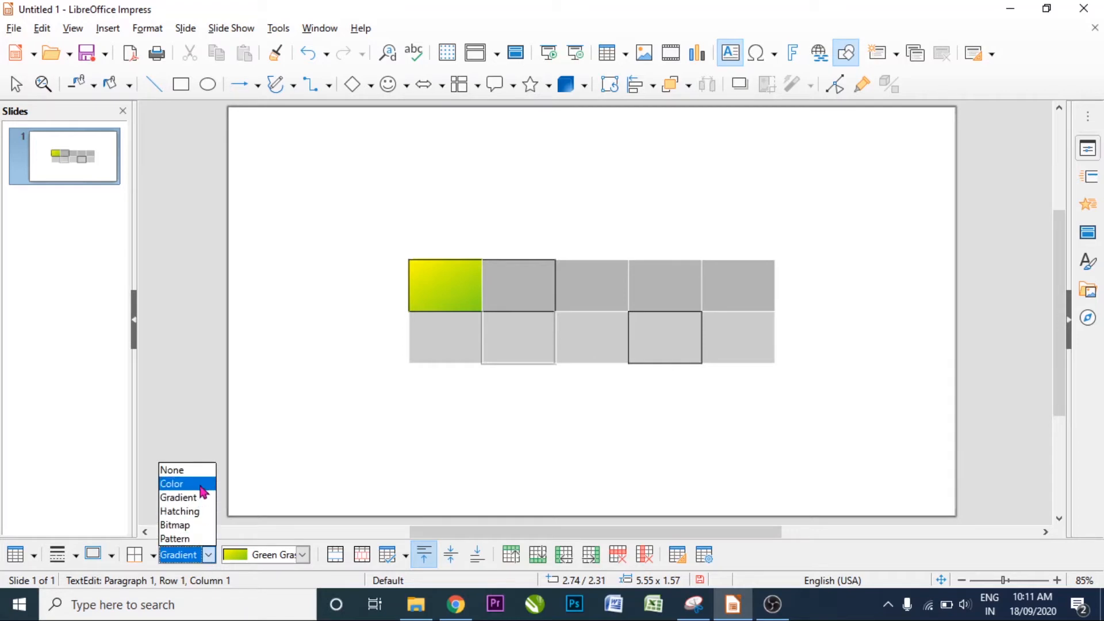
click(198, 511)
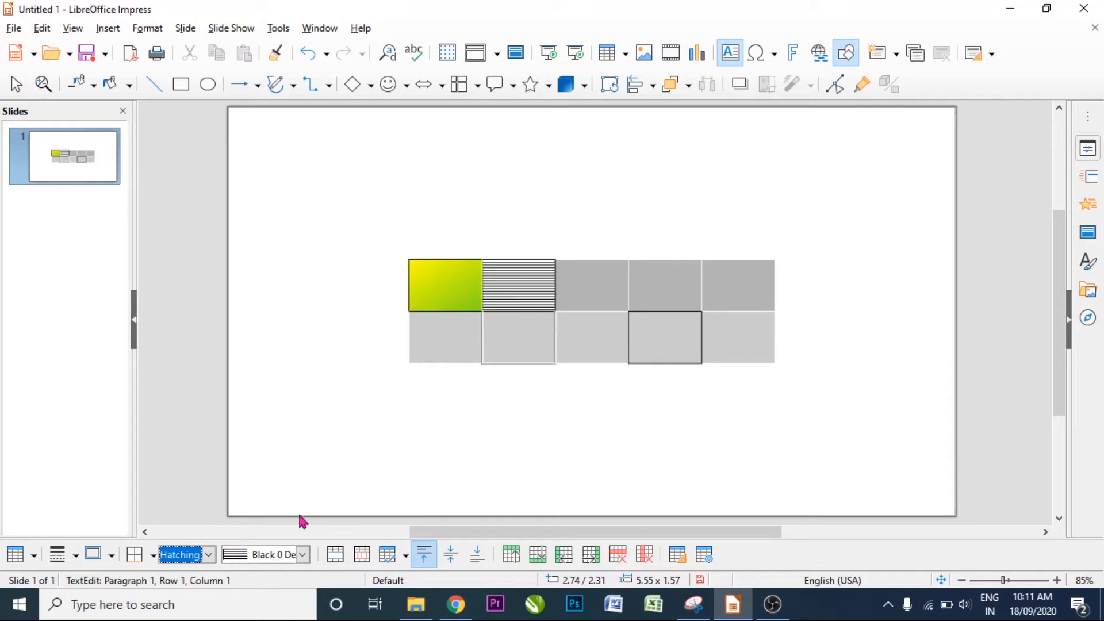
click(302, 555)
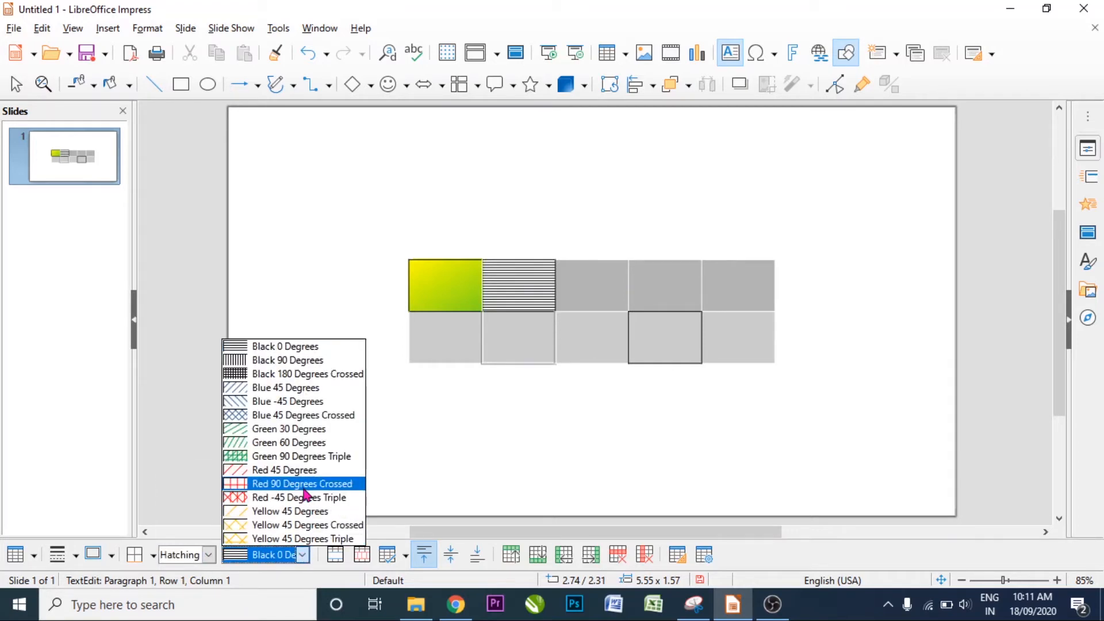
click(303, 498)
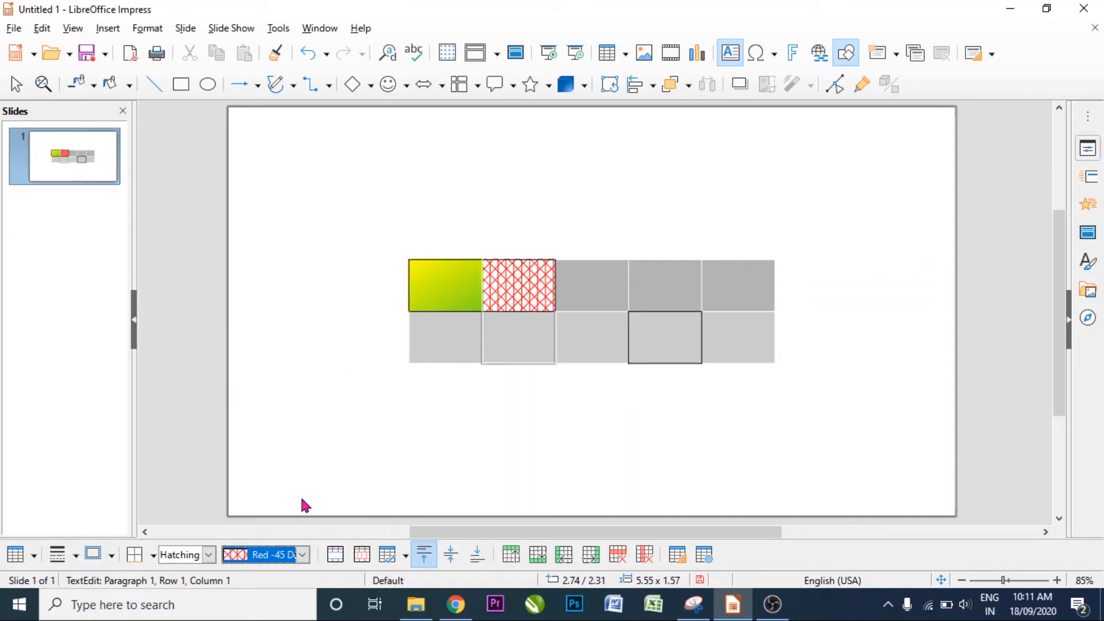
Fill the third cell of the table's top row with the Color Stripes bitmap.
click(209, 554)
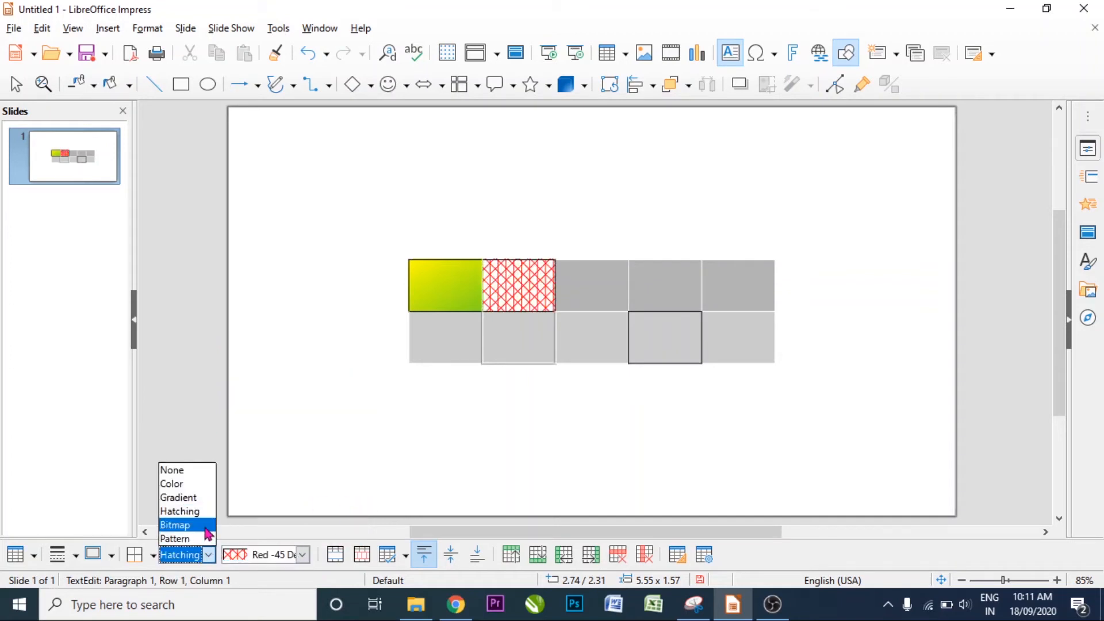
click(396, 481)
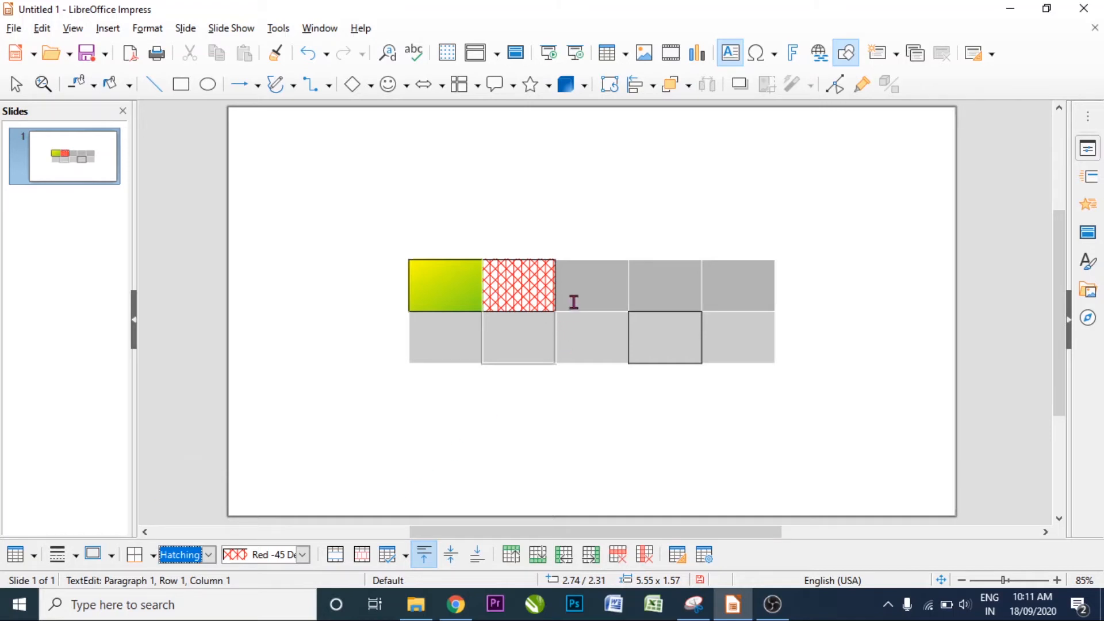
click(596, 249)
click(593, 279)
click(589, 293)
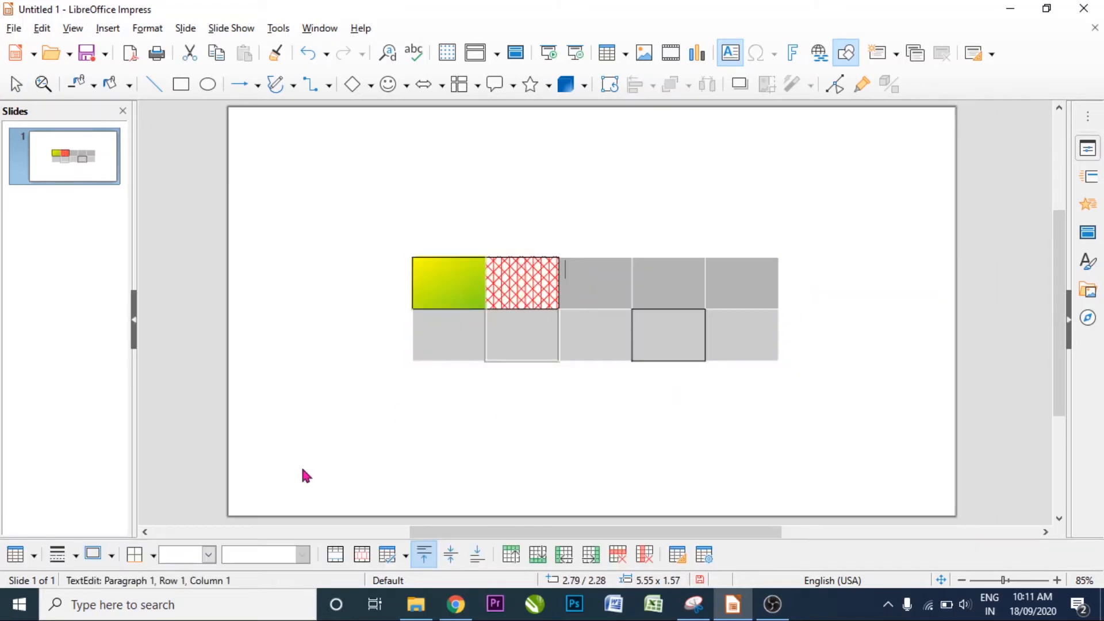
click(208, 555)
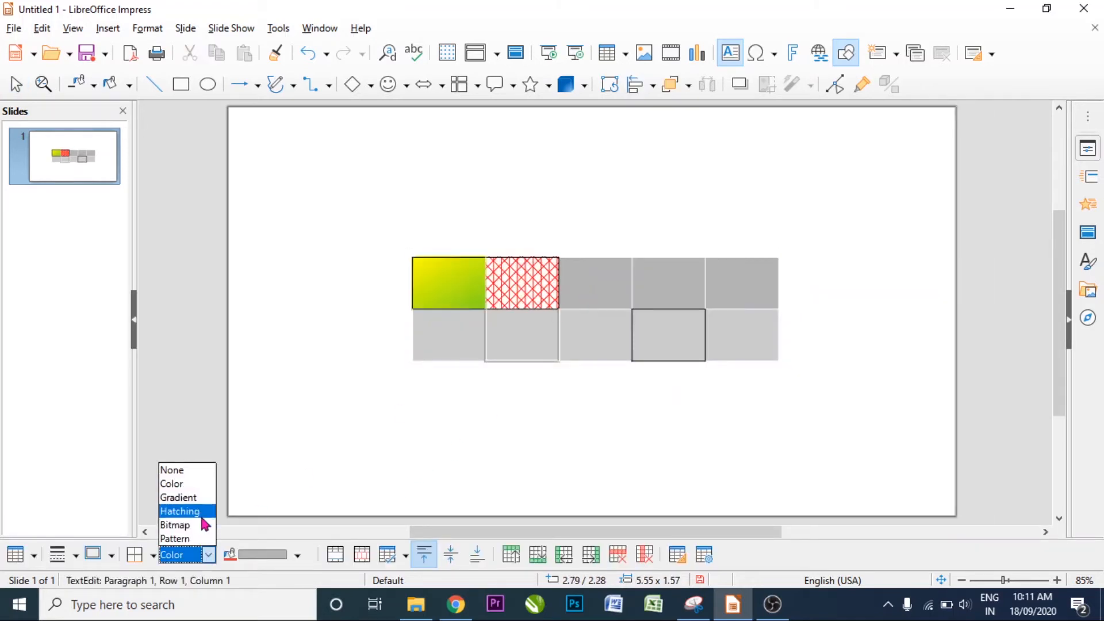
click(204, 526)
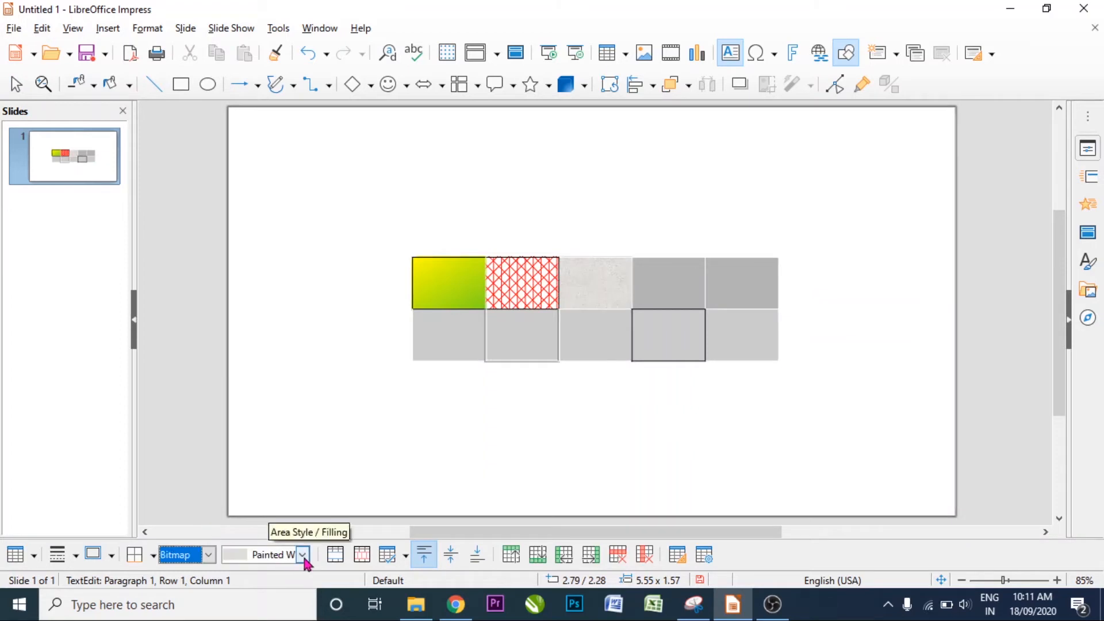
click(303, 555)
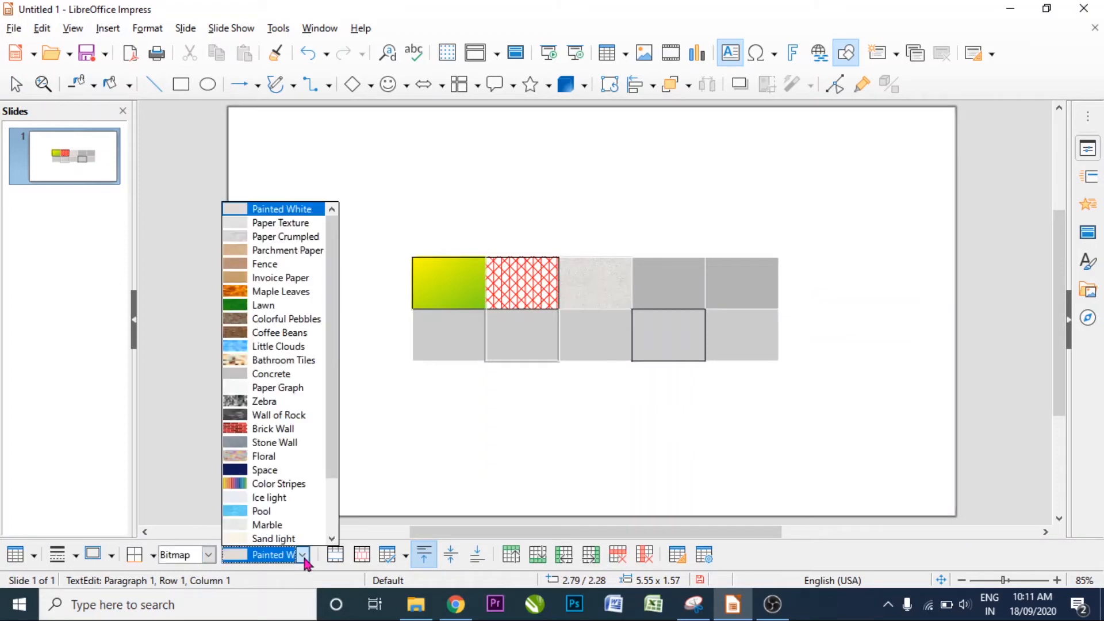
click(295, 483)
click(303, 555)
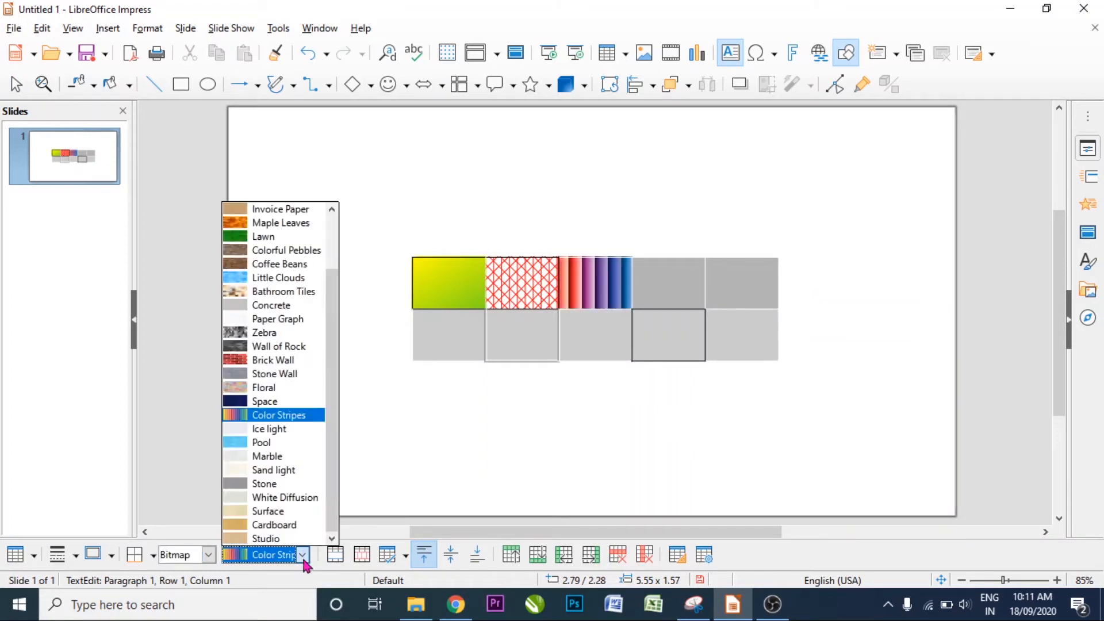
click(589, 416)
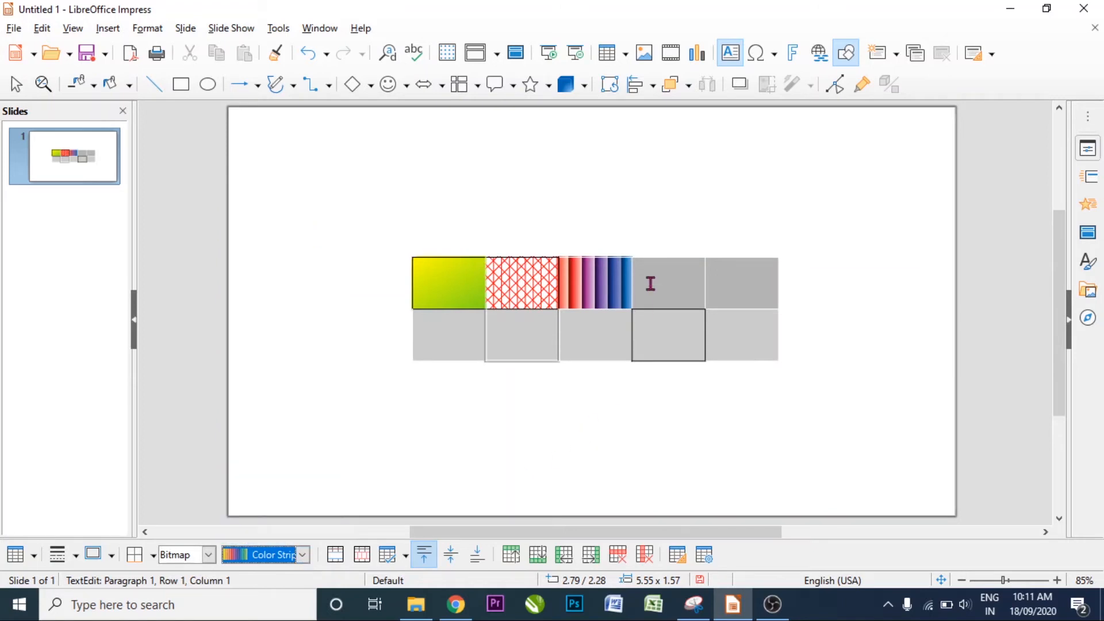
Fill the fourth cell of the table's top row with the Floral bitmap.
click(208, 555)
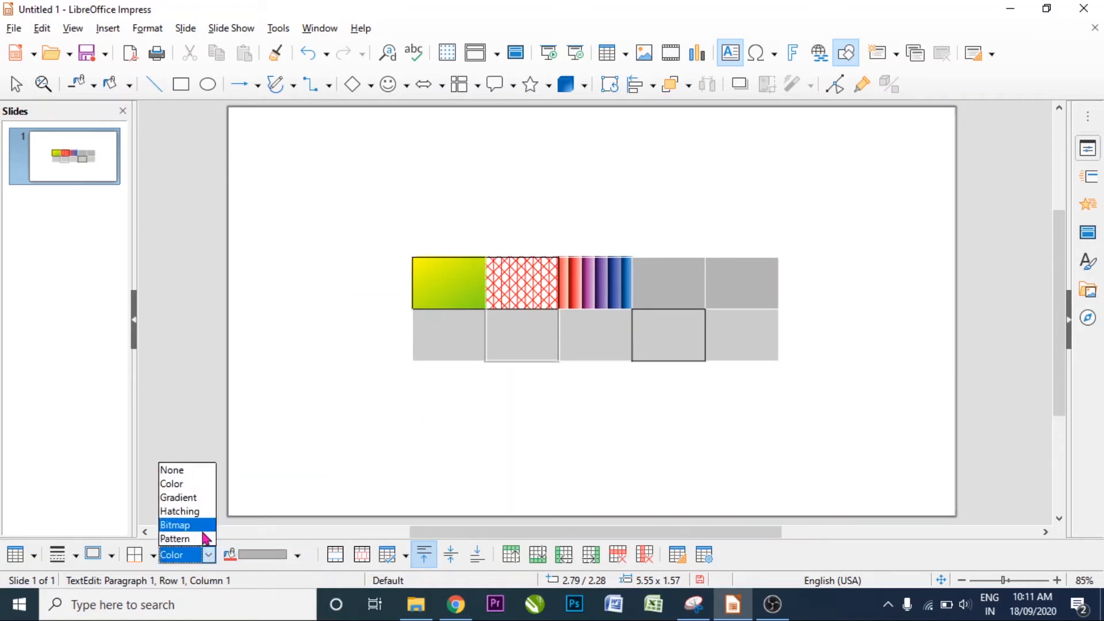
click(205, 524)
click(300, 555)
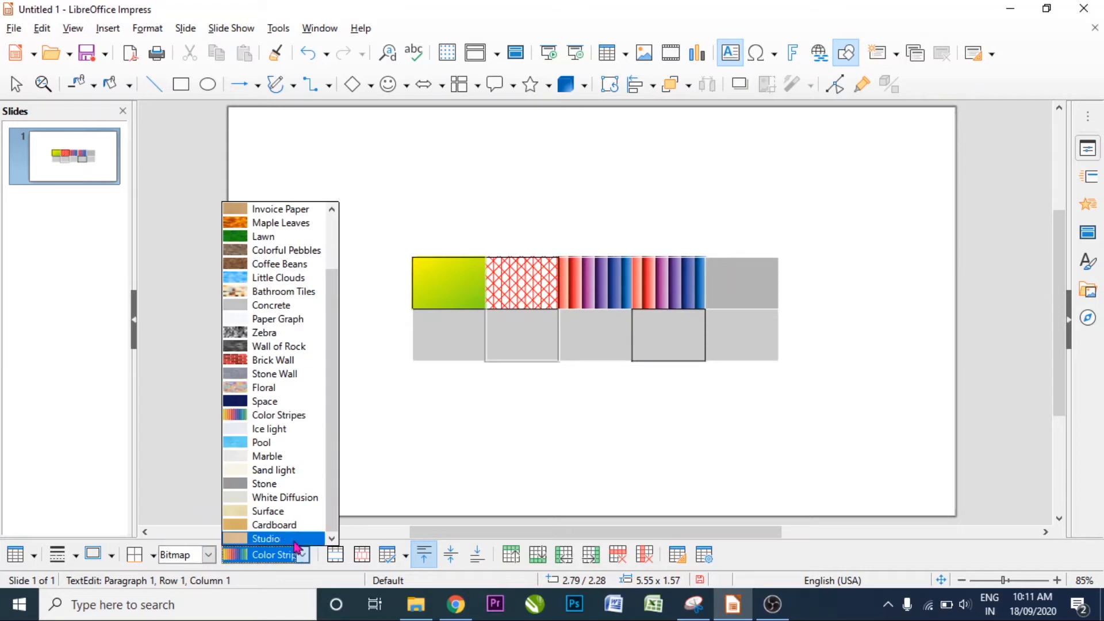
click(278, 386)
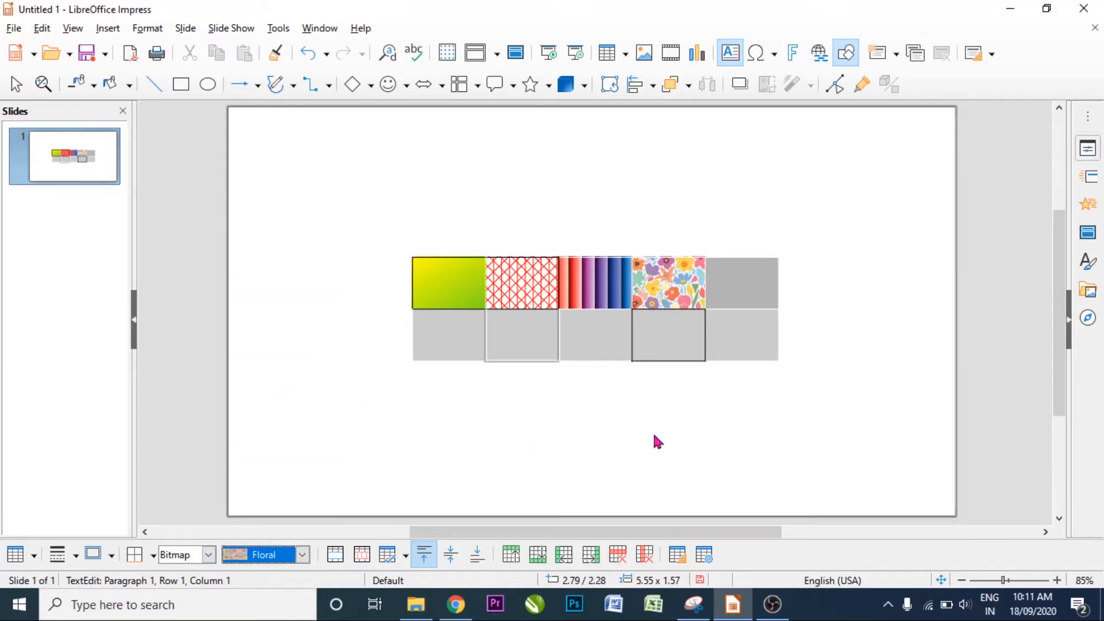
Fill the fifth cell of the table's top row with the Maple Leaves bitmap.
click(737, 292)
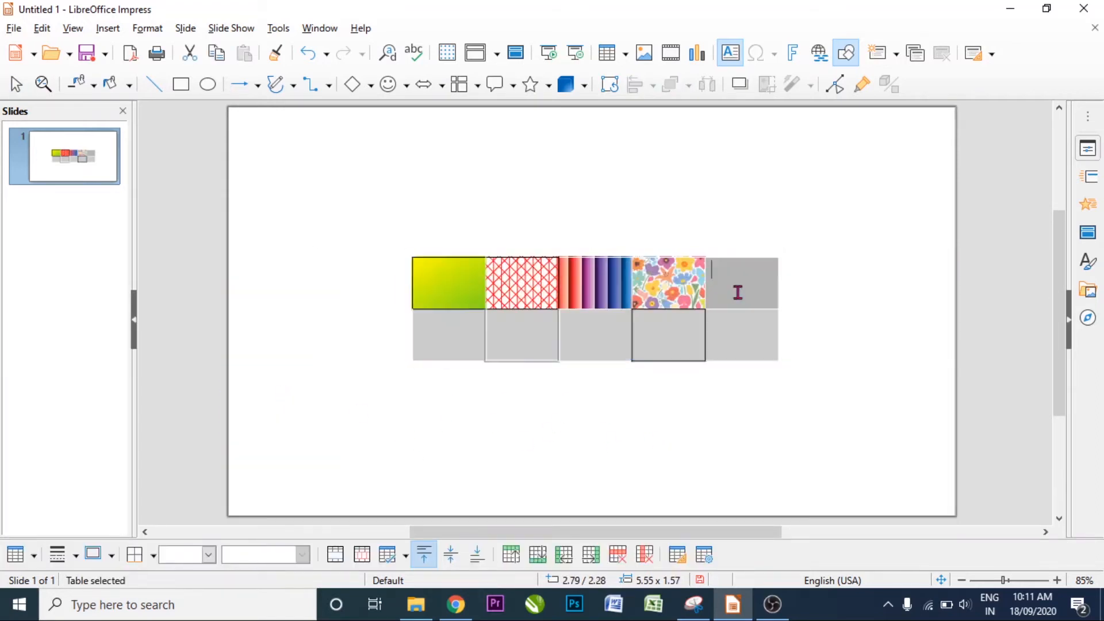
click(208, 555)
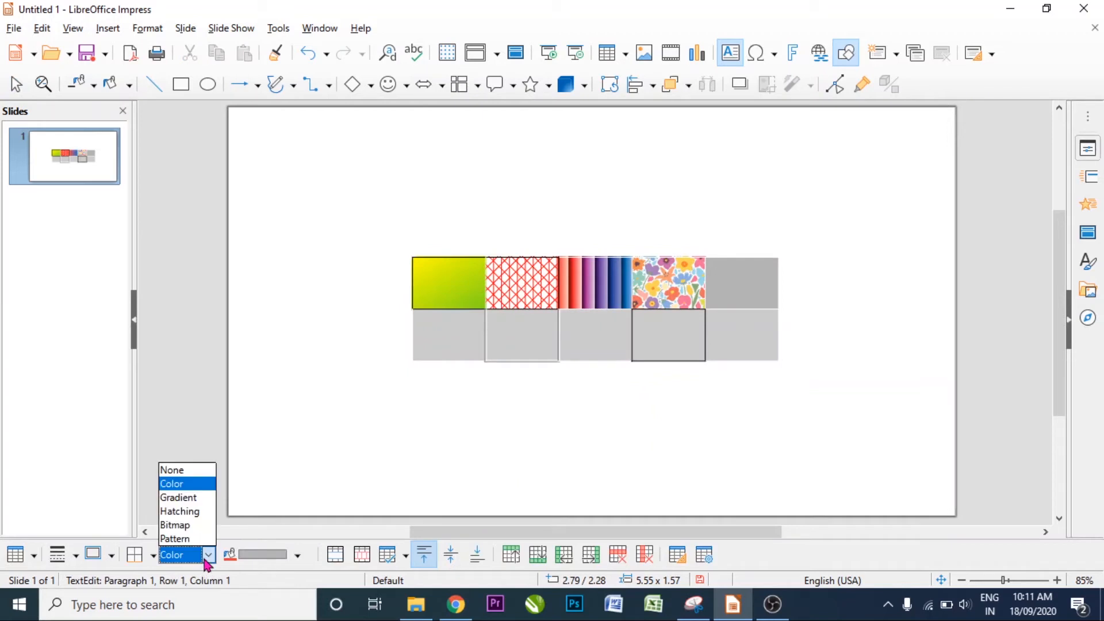
click(206, 526)
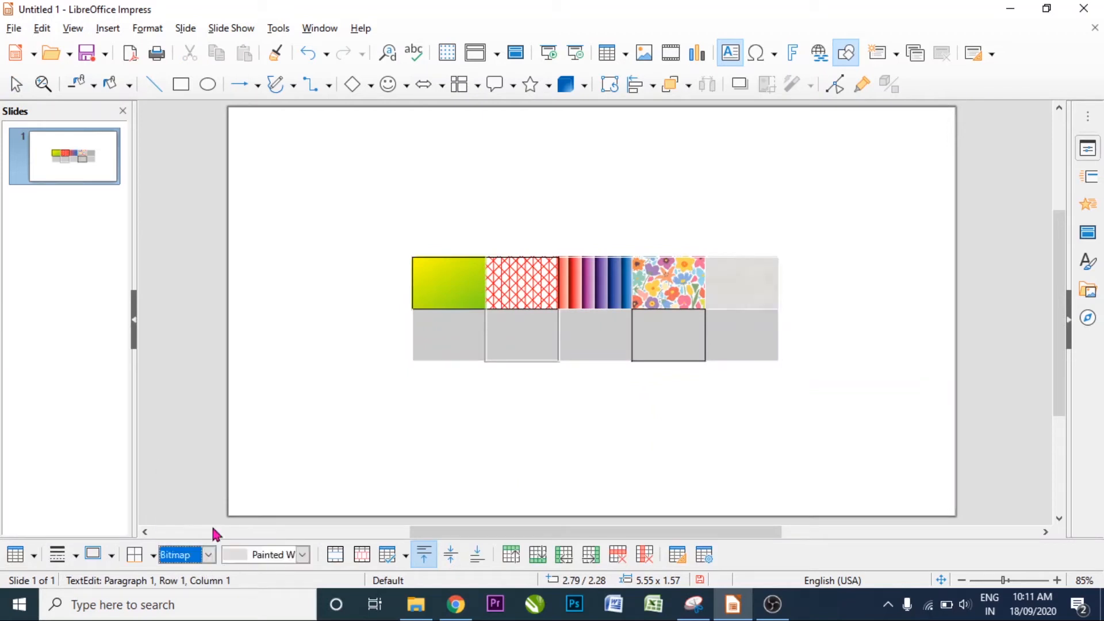
click(303, 555)
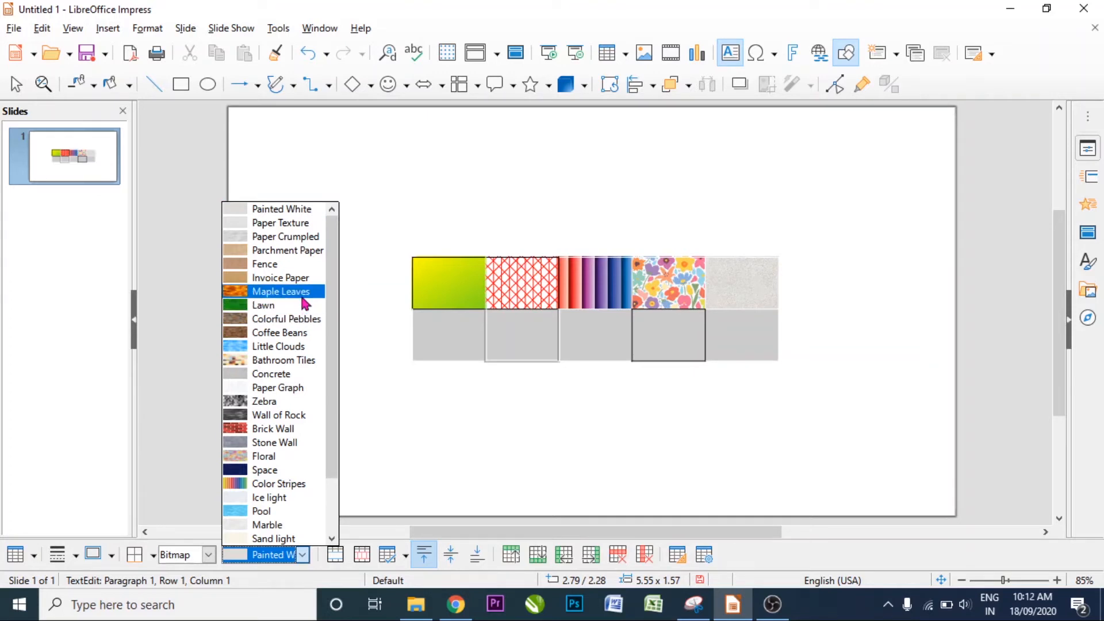
click(282, 292)
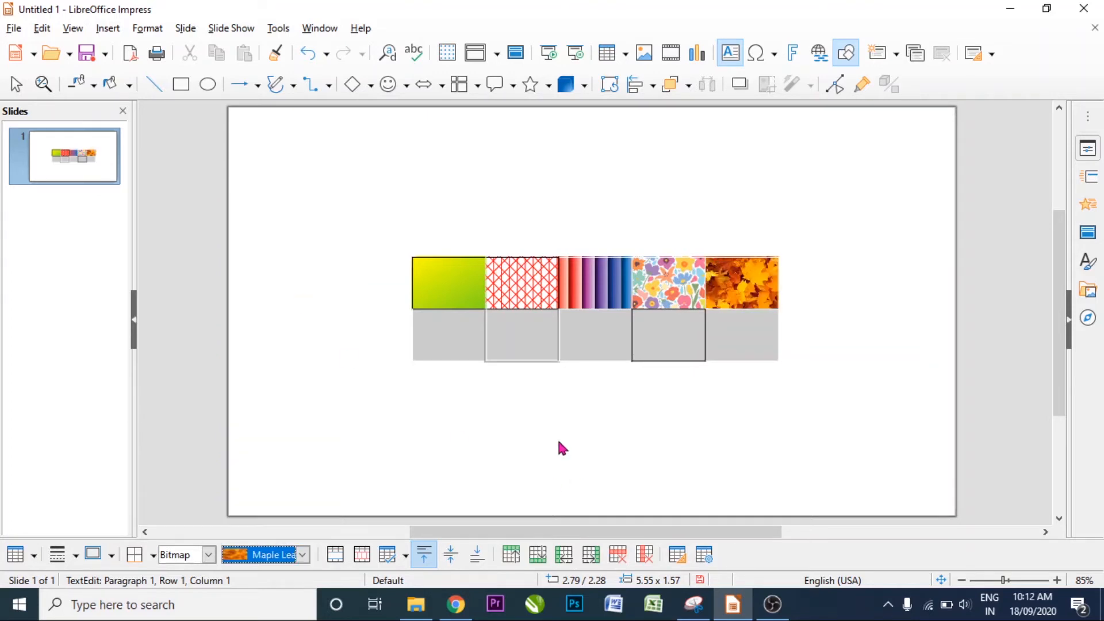
Fill the first cell of the table's bottom row with the Mahogany gradient.
click(438, 363)
click(446, 345)
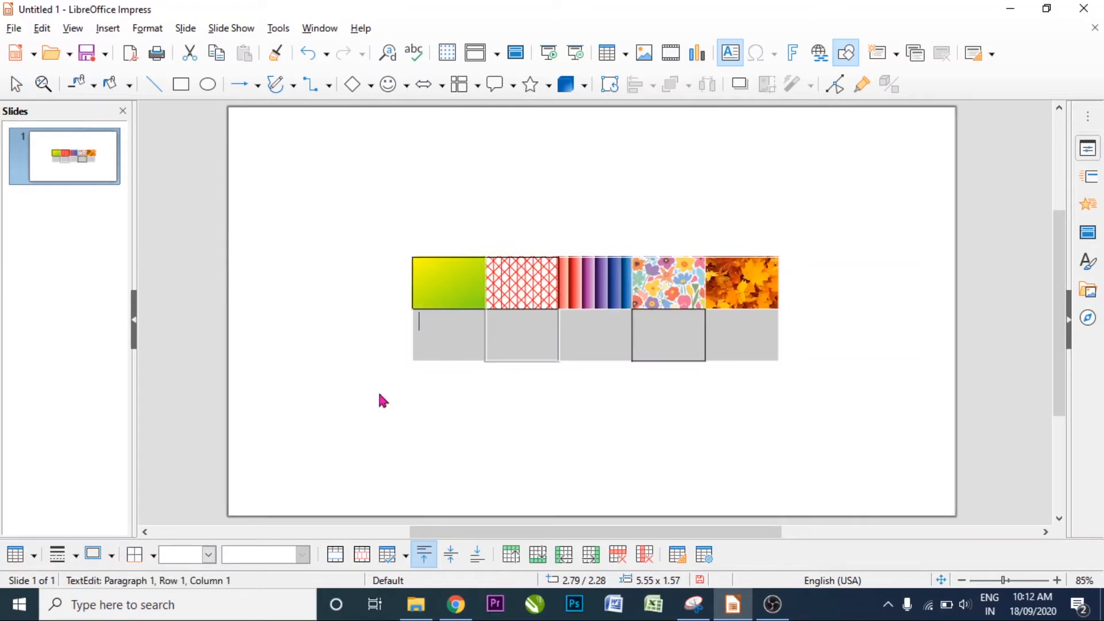
click(209, 556)
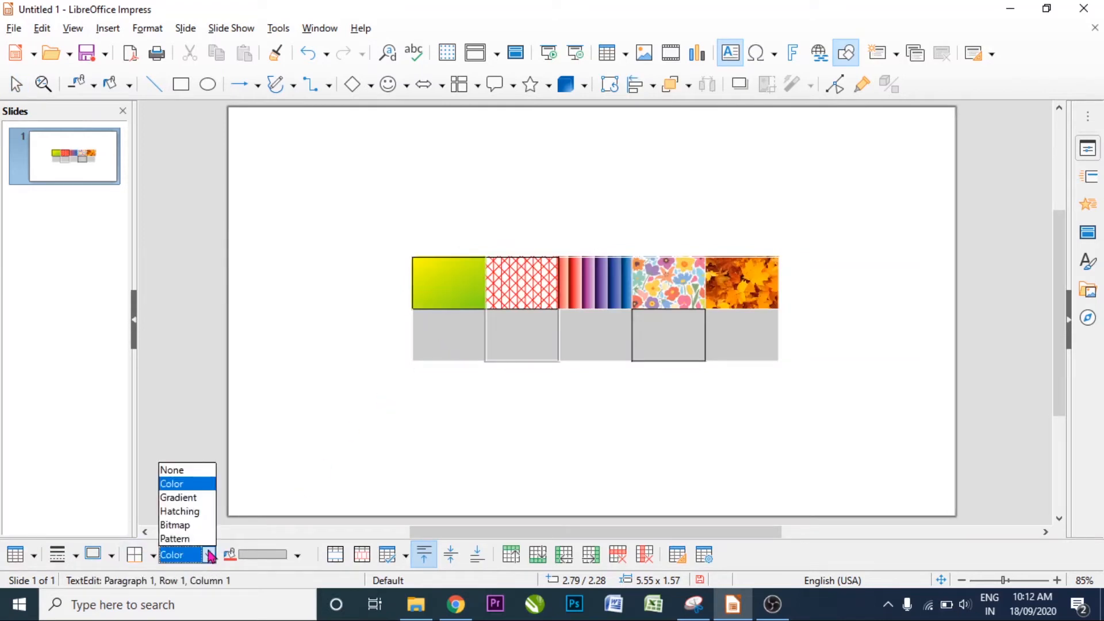
click(212, 498)
click(302, 554)
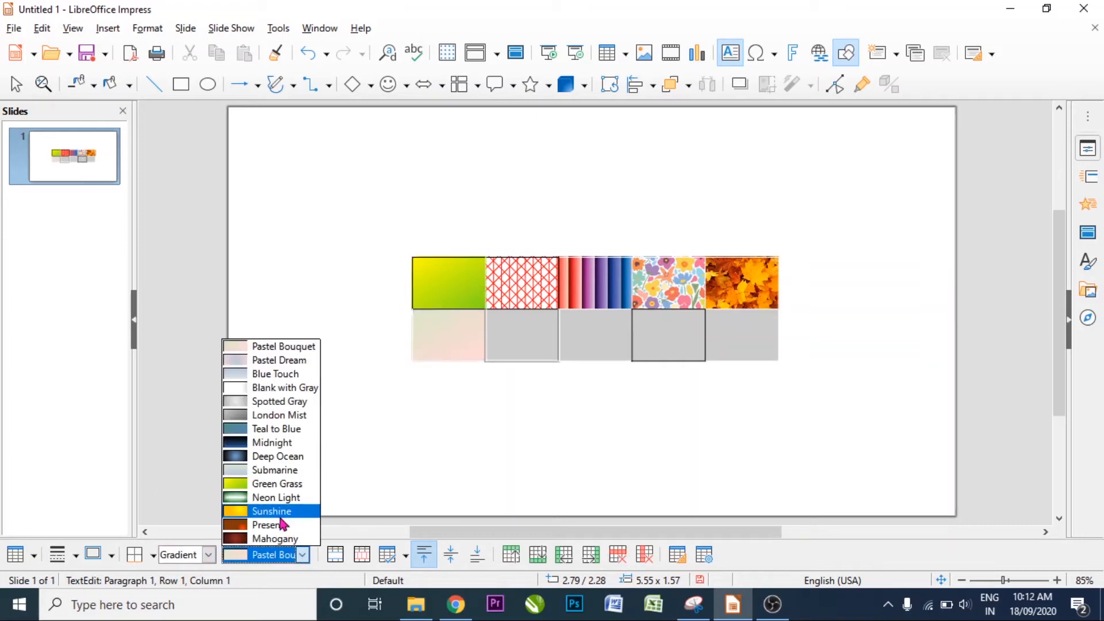
click(283, 538)
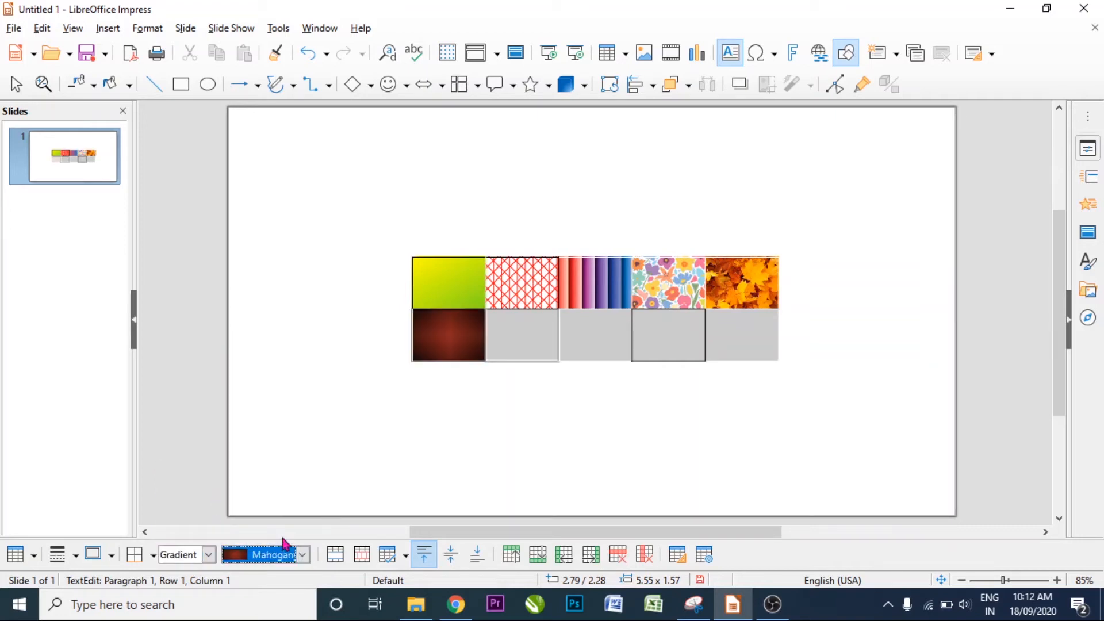
click(402, 494)
Fill the second cell of the table's bottom row with the Black 180 Degrees Crossed hatching.
double_click(512, 343)
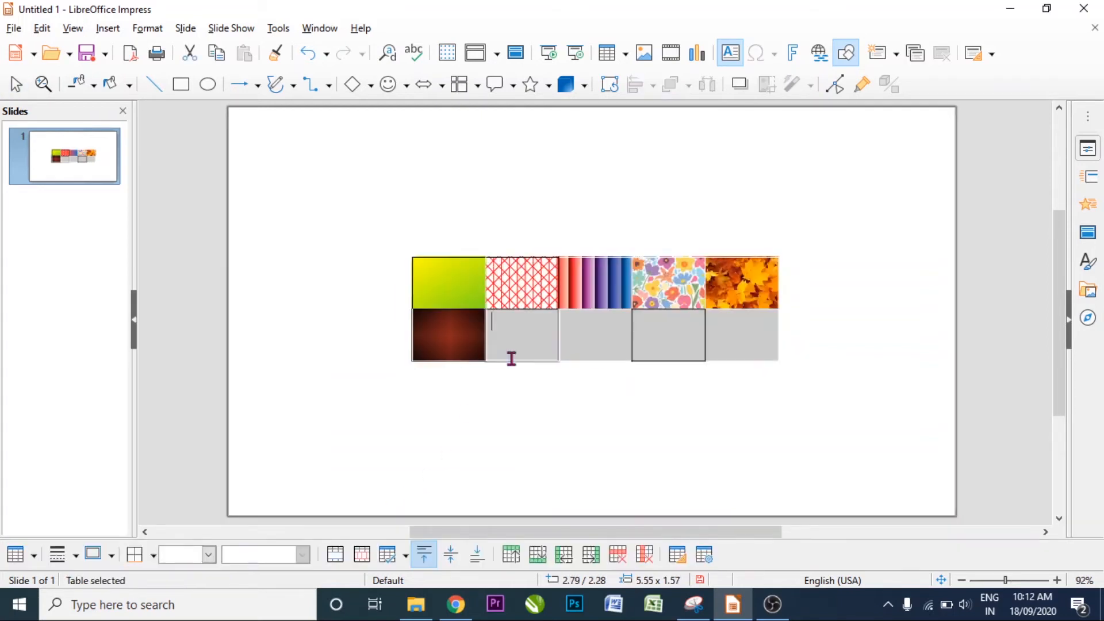
click(209, 555)
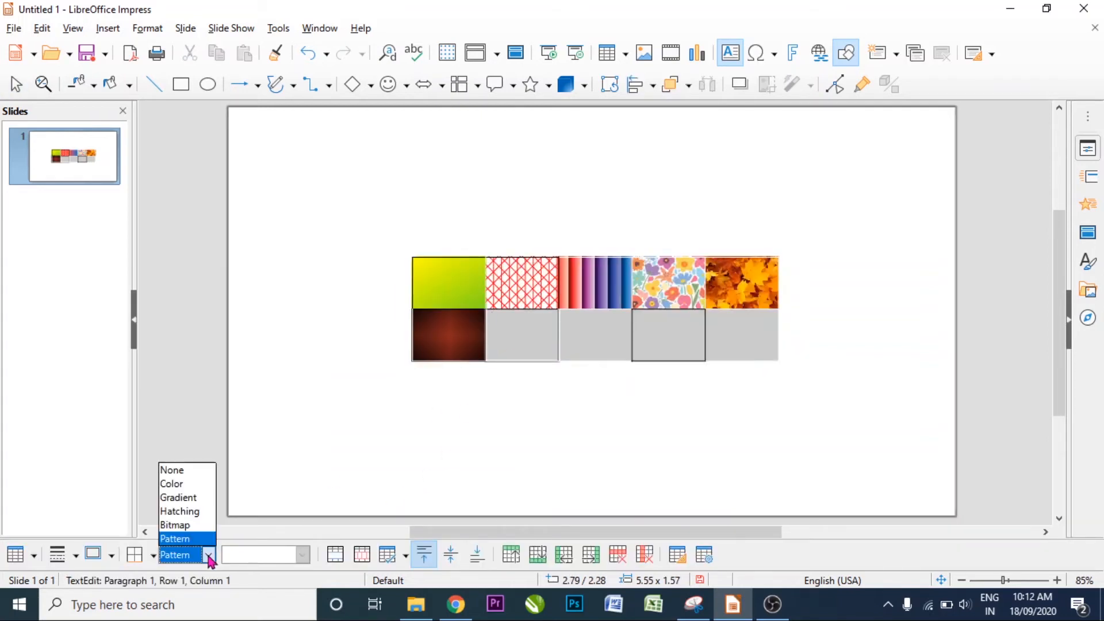
click(194, 512)
click(302, 555)
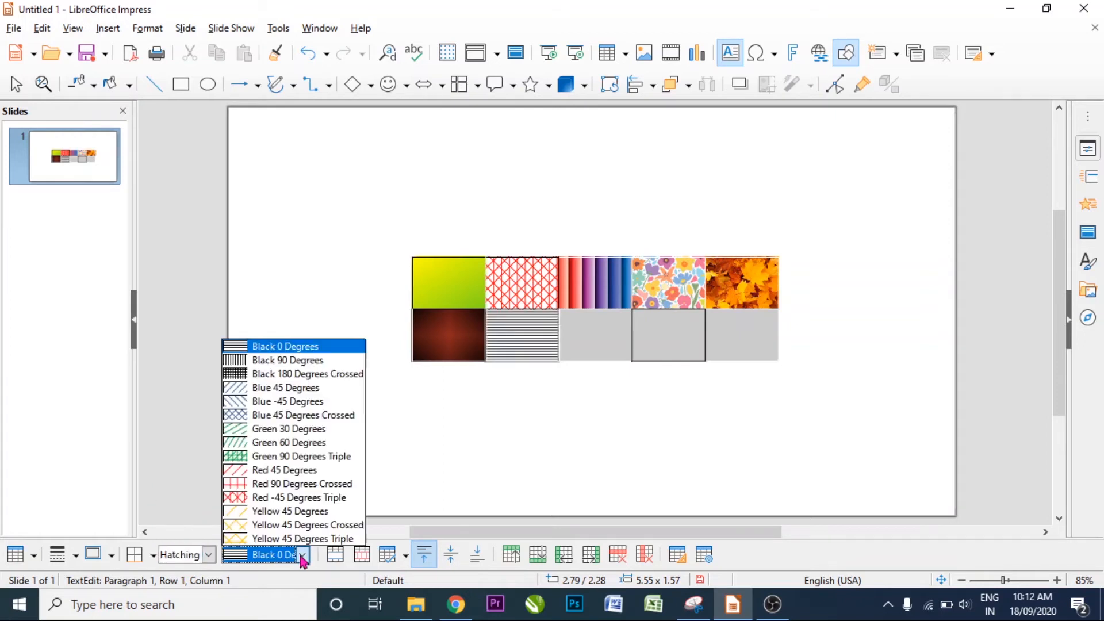
click(270, 374)
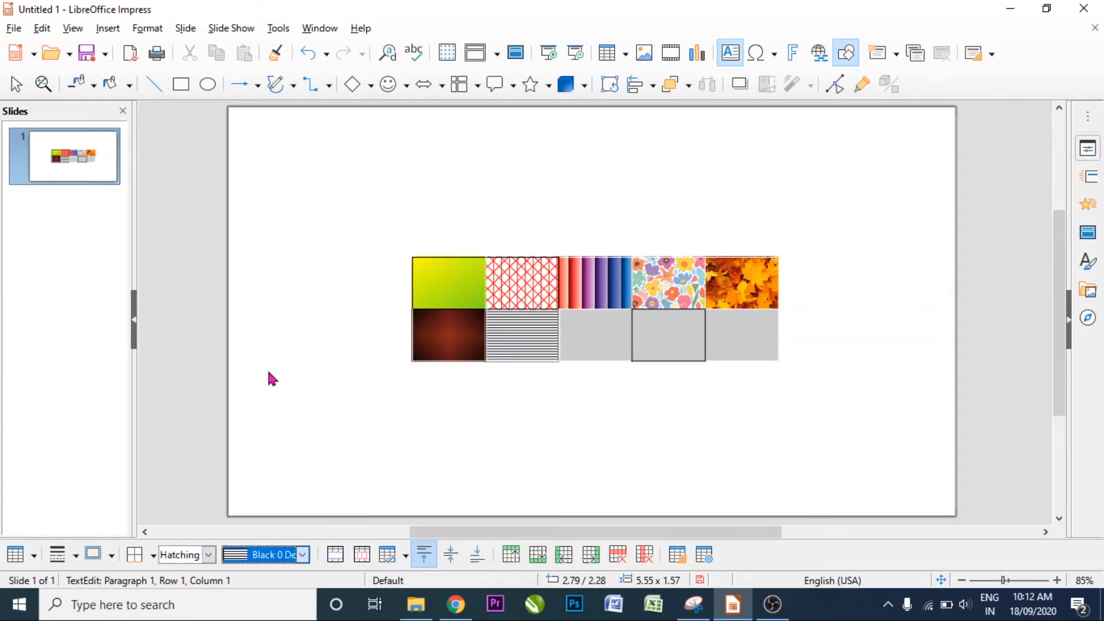
Enter A1, A2 and A3 in the third, fourth and fifth cells of the table's bottom row.
click(357, 430)
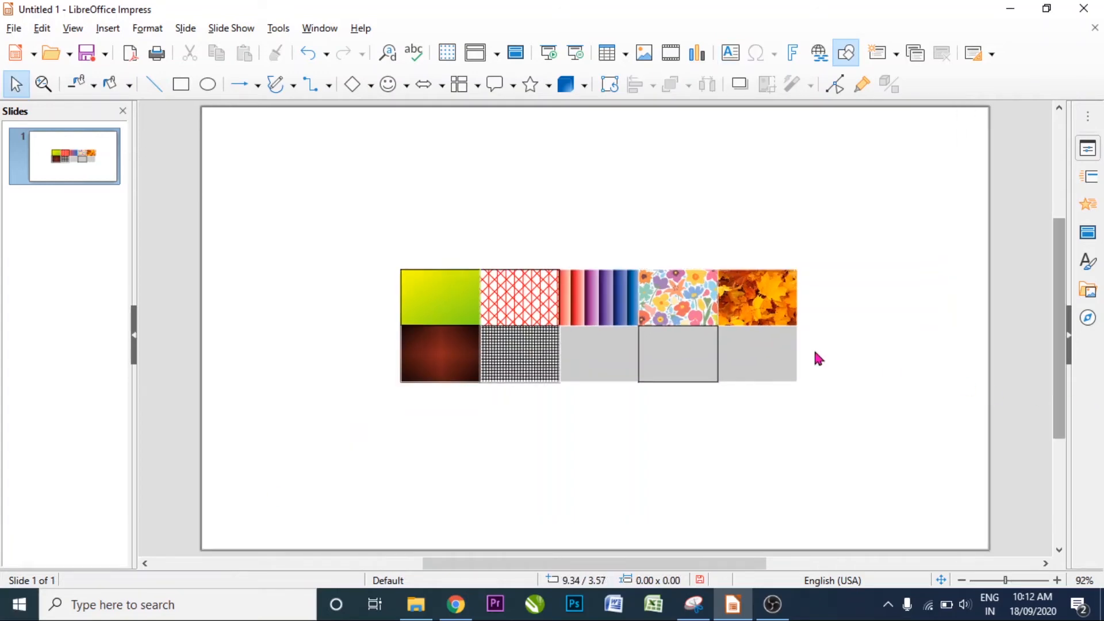
click(590, 315)
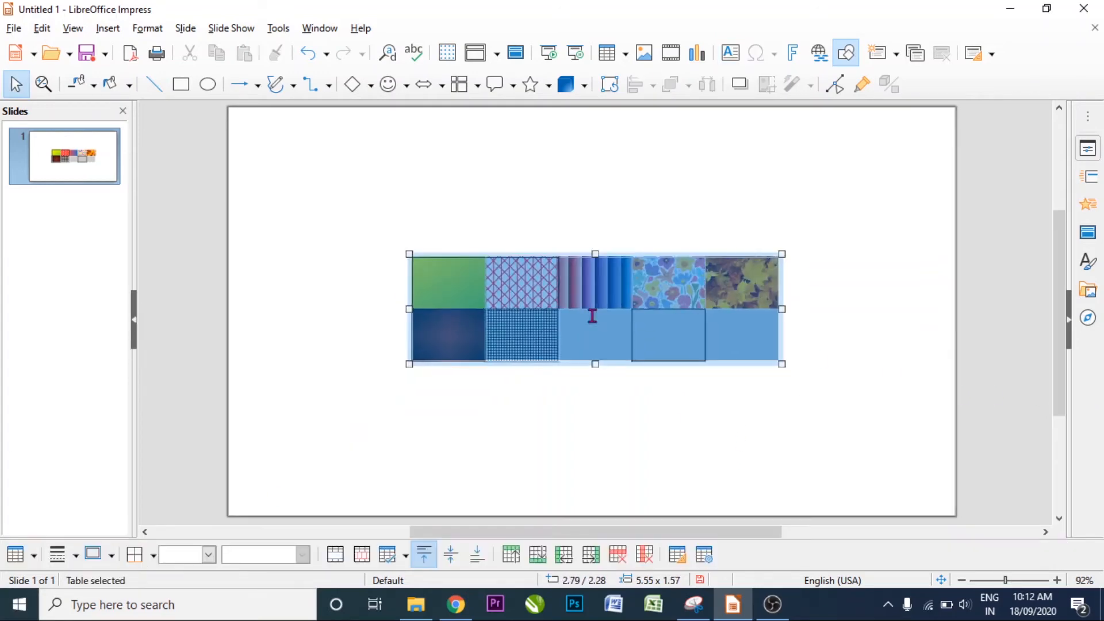
click(588, 353)
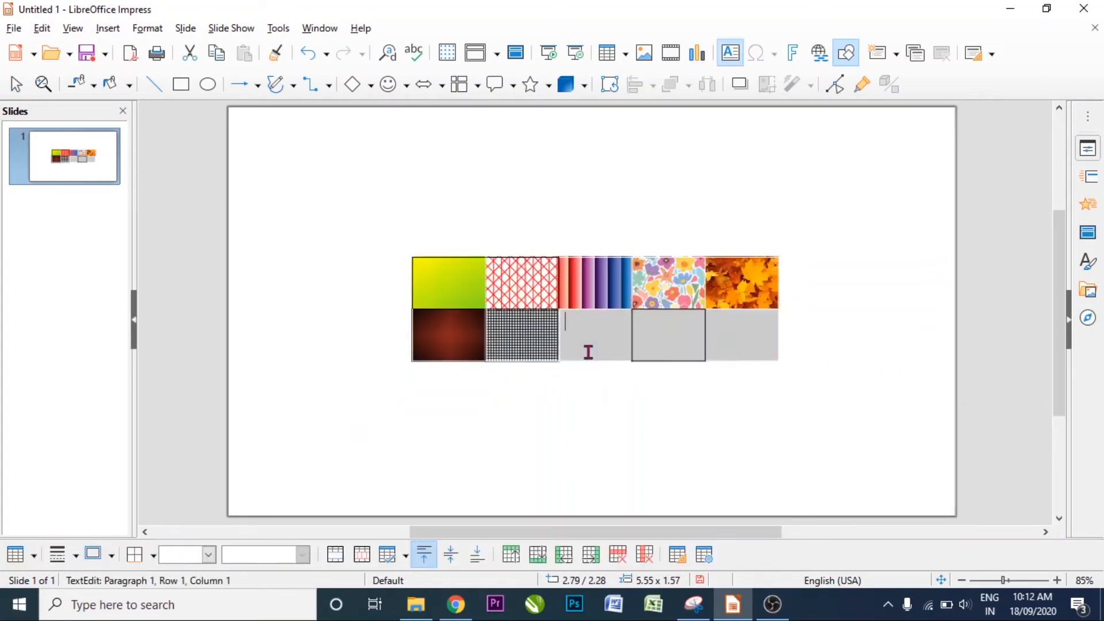
text(A)
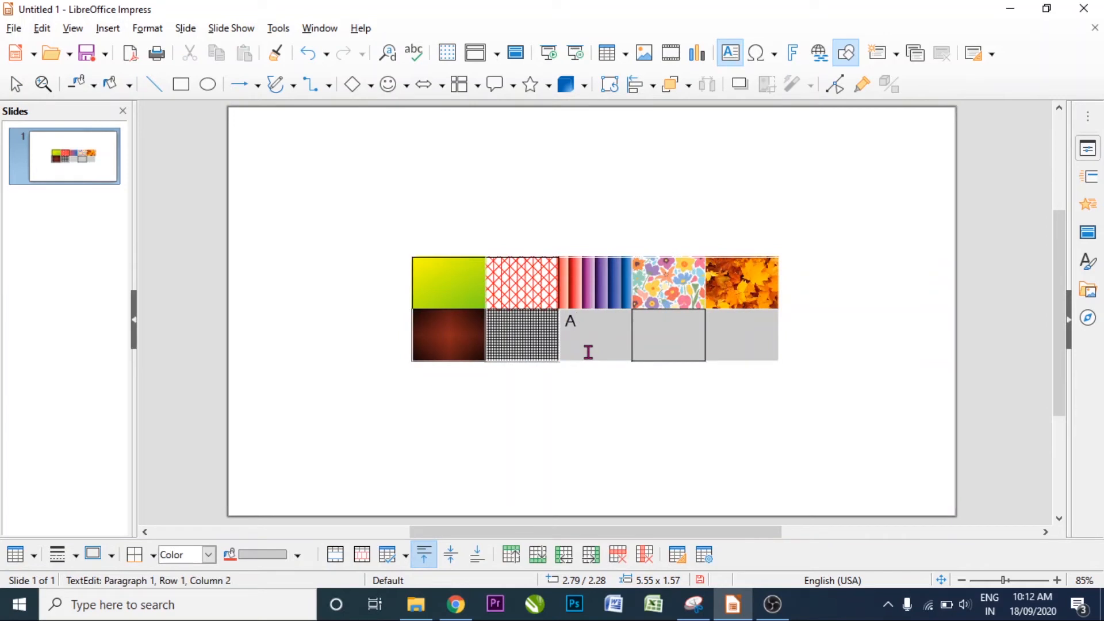
text(1)
click(654, 331)
text(A2)
click(746, 343)
text(A3)
click(777, 421)
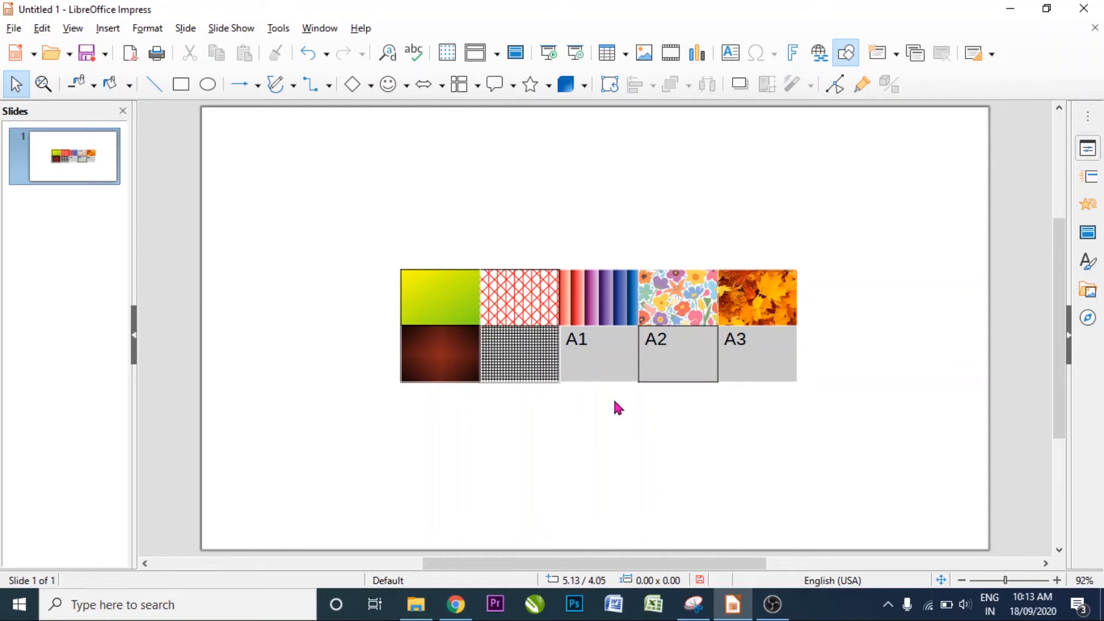
Merge the cells containing A1 and A2 in the table's bottom row.
click(626, 369)
click(585, 322)
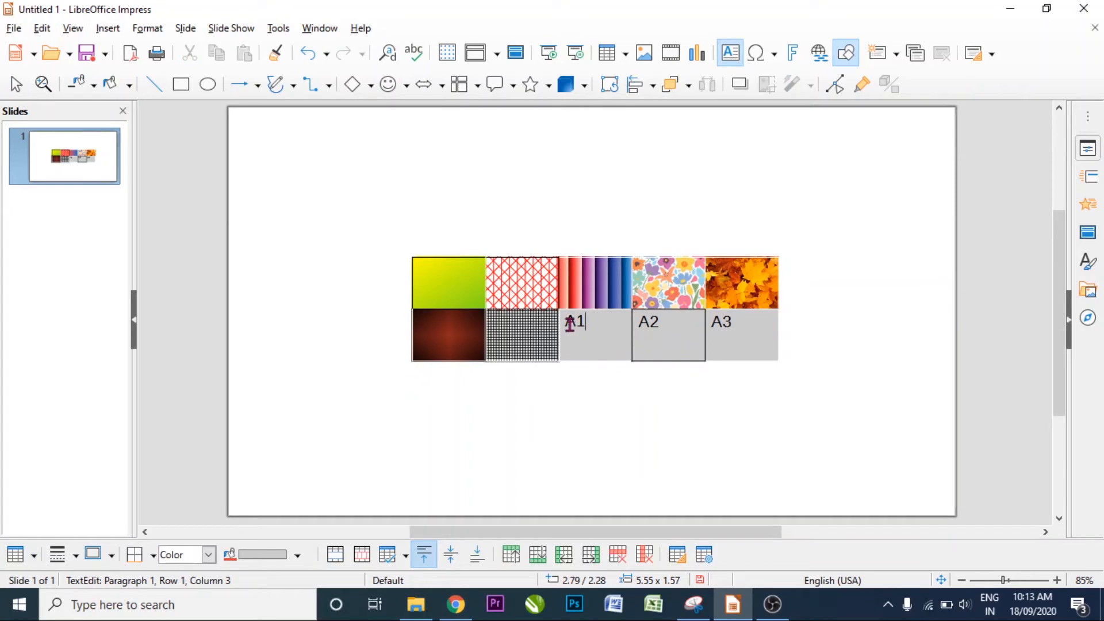
drag(573, 327, 659, 332)
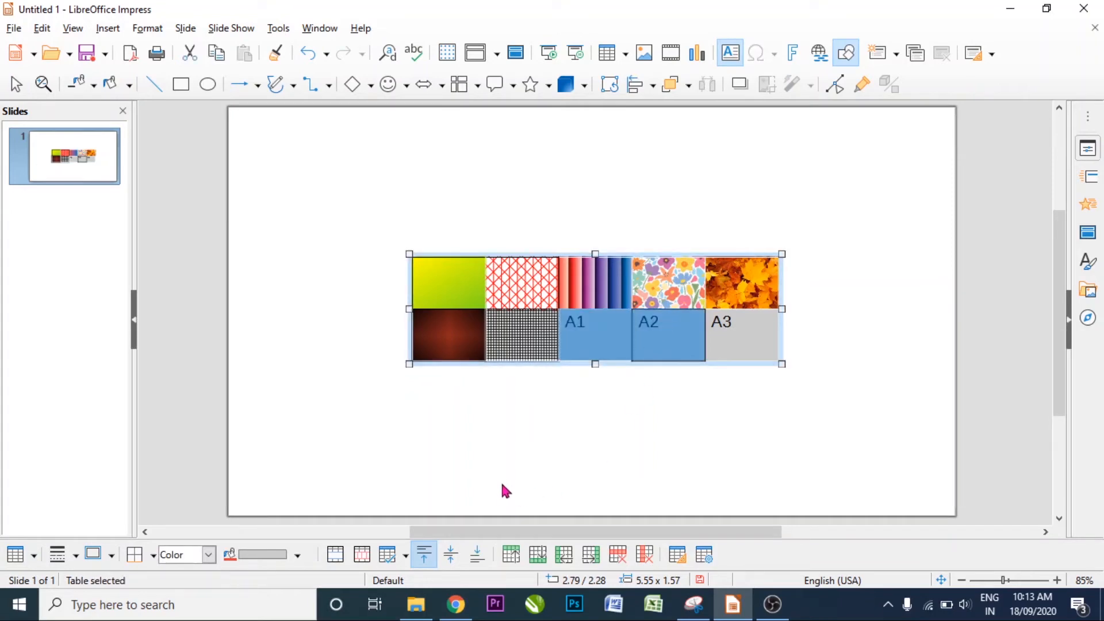
click(337, 557)
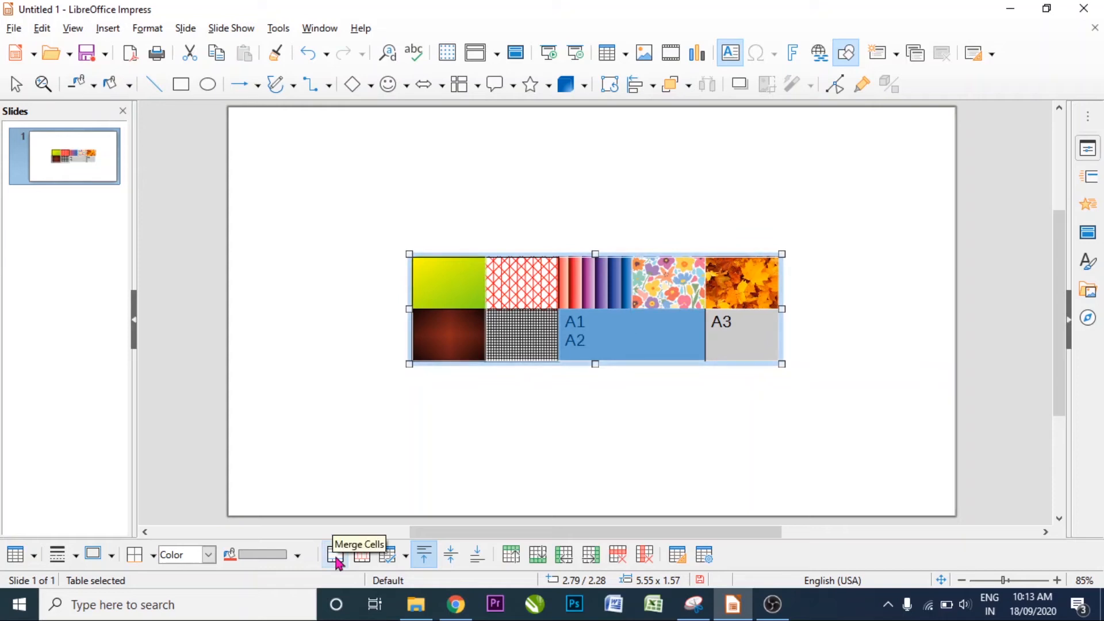
click(615, 421)
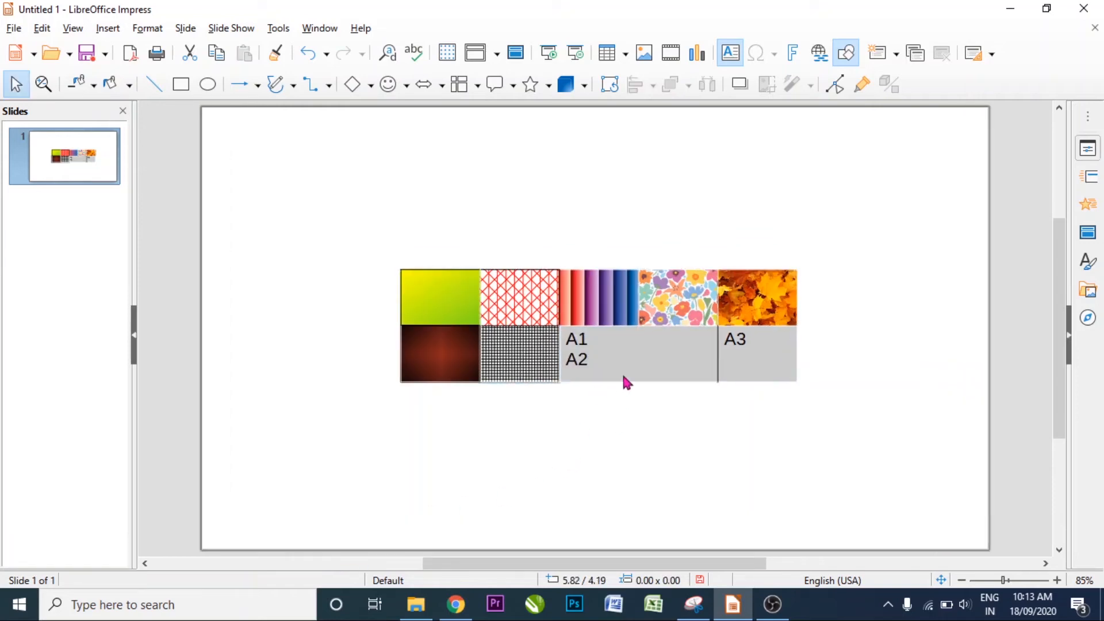
click(626, 359)
click(638, 386)
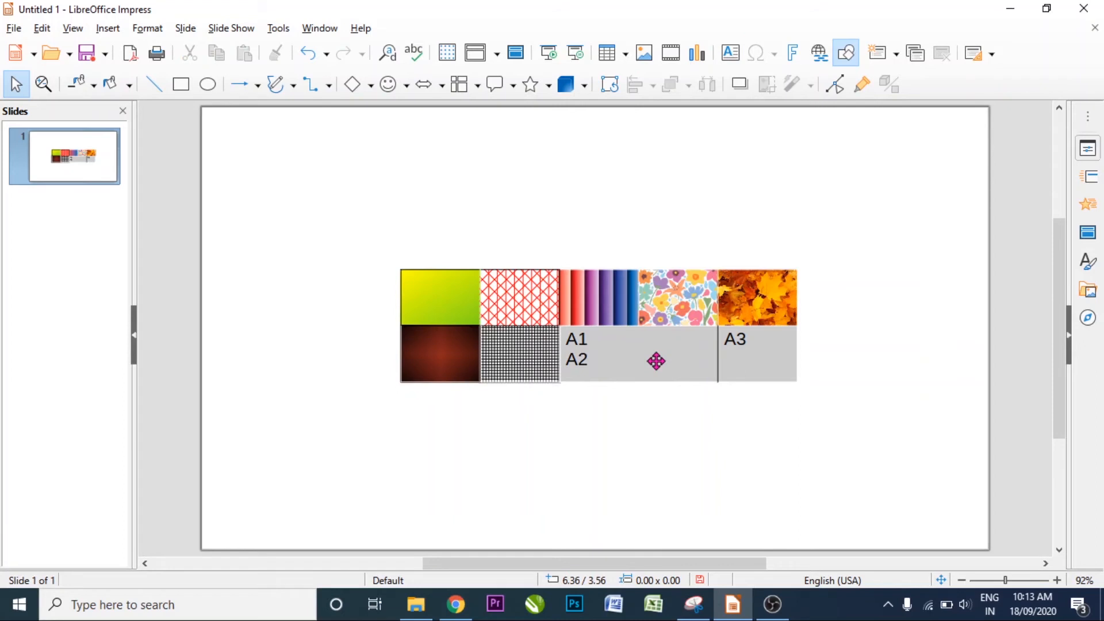
click(646, 357)
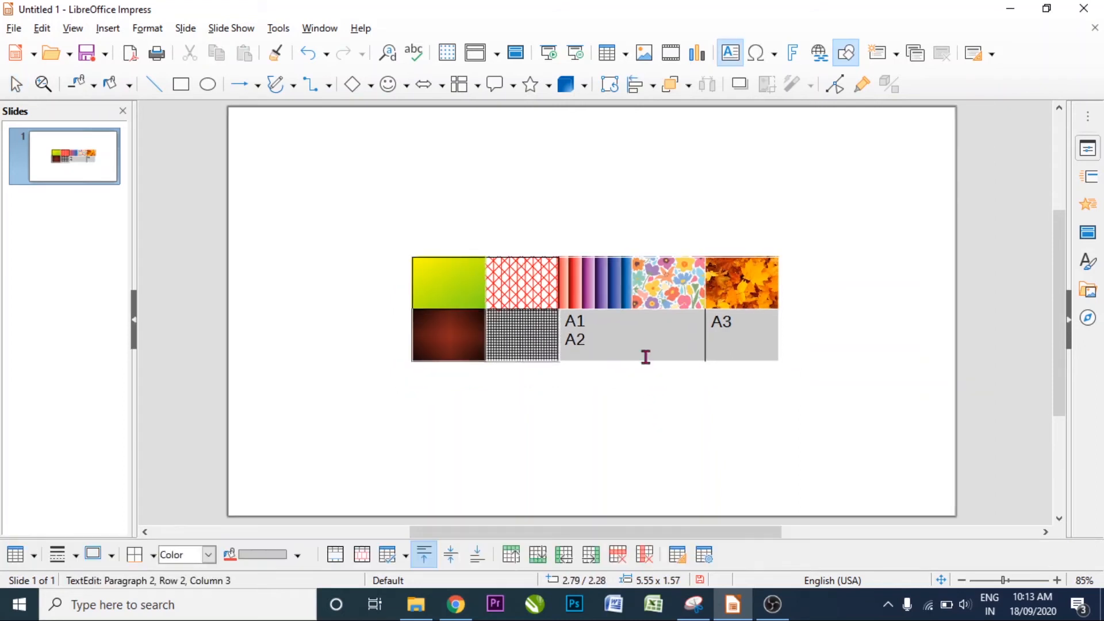
Split the A3 cell horizontally into three cells.
click(719, 341)
drag(712, 321, 774, 346)
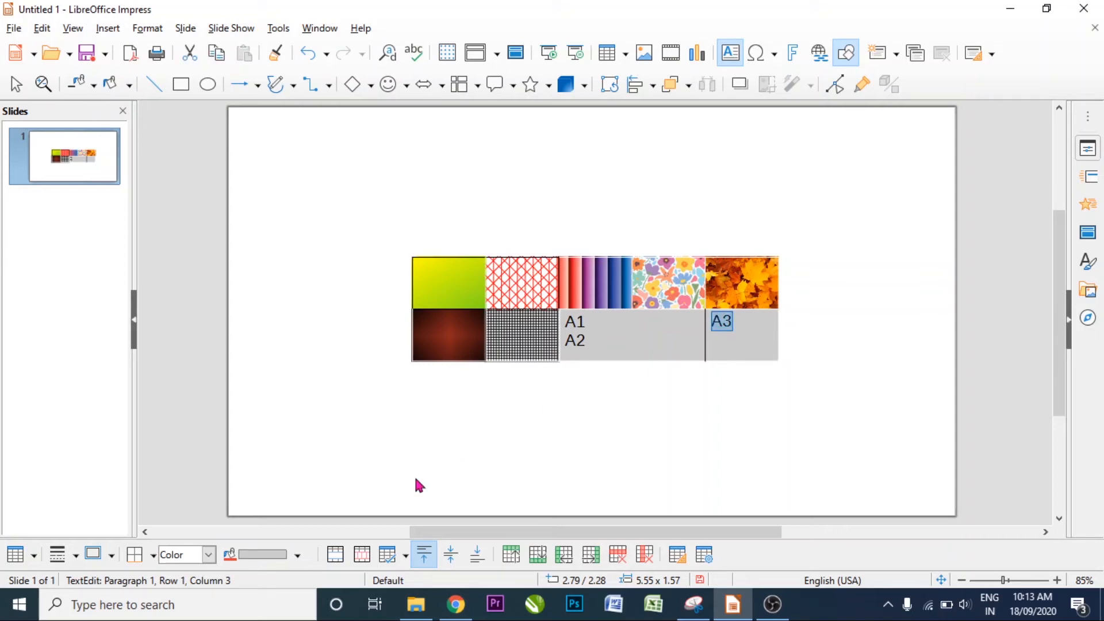
click(362, 561)
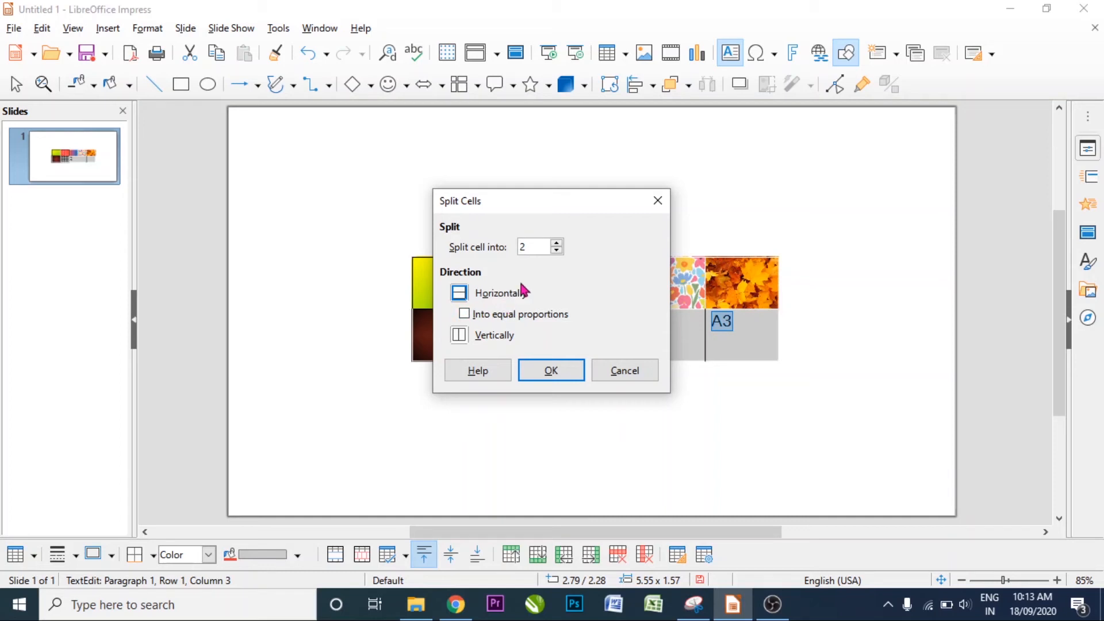
double_click(520, 248)
click(563, 372)
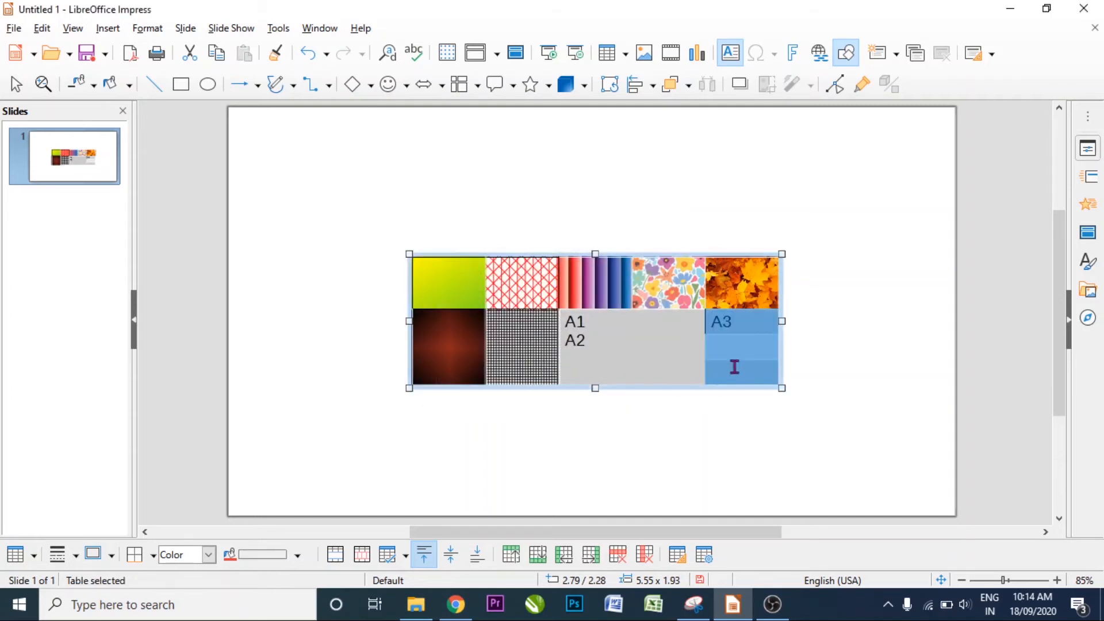
Increase the height of the middle cell in the split group below A3.
click(745, 328)
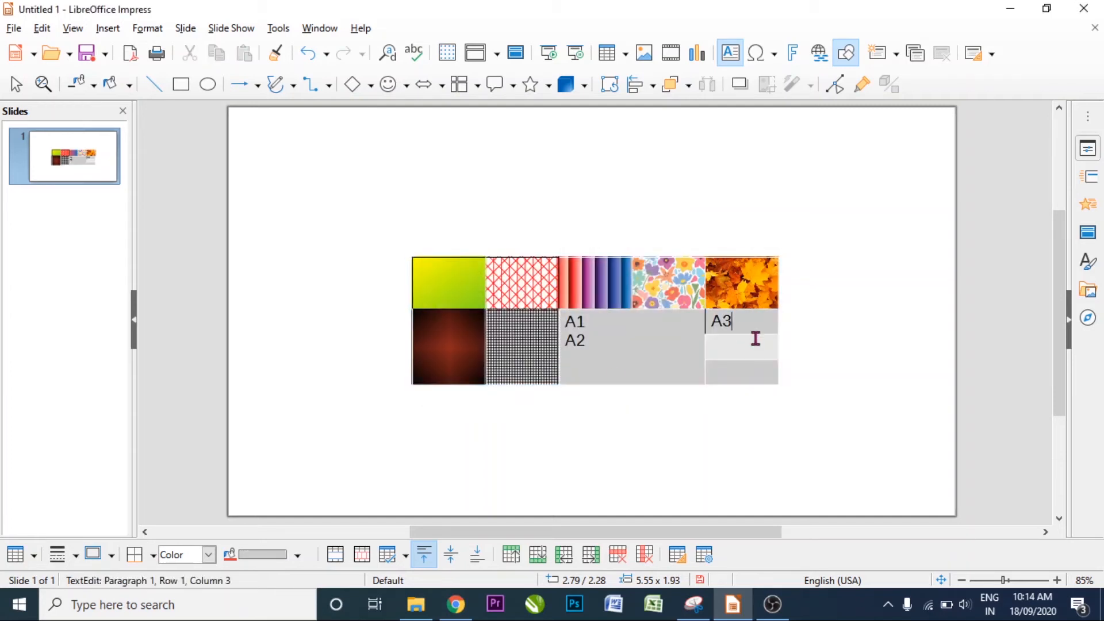
drag(754, 337, 755, 369)
click(753, 322)
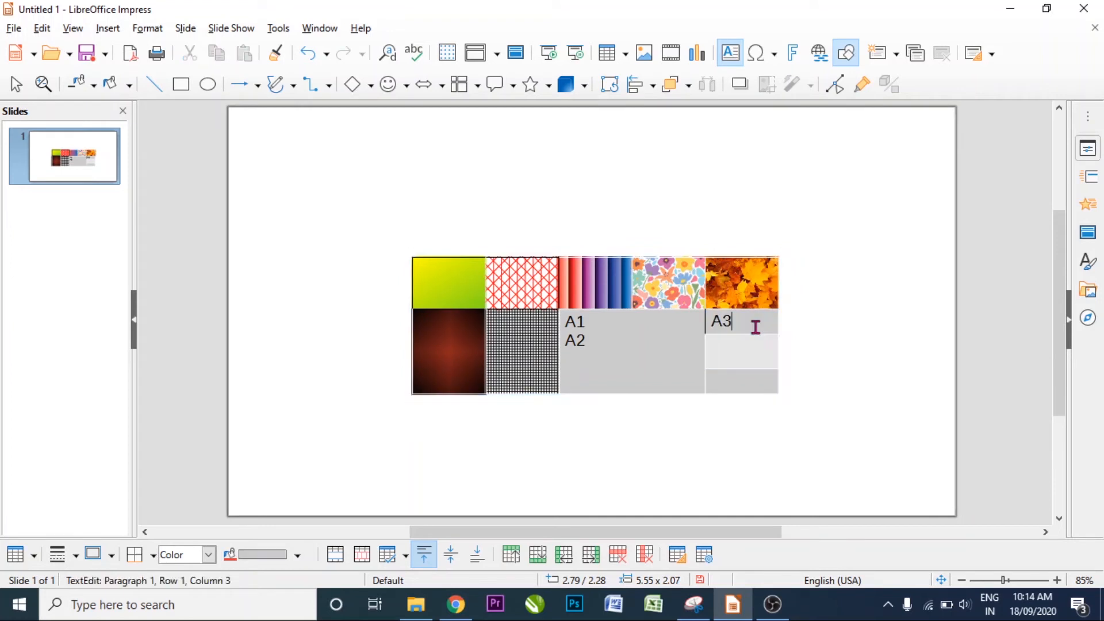
drag(754, 322, 754, 370)
Enter A4 and A5 in the two empty cells below A3.
click(758, 357)
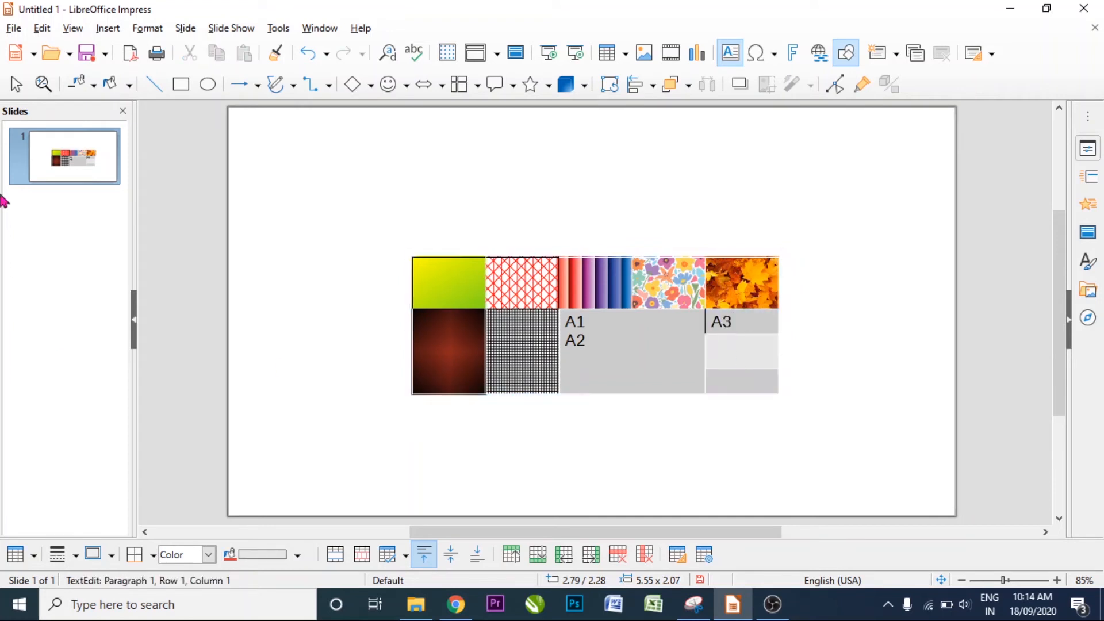
text(A5)
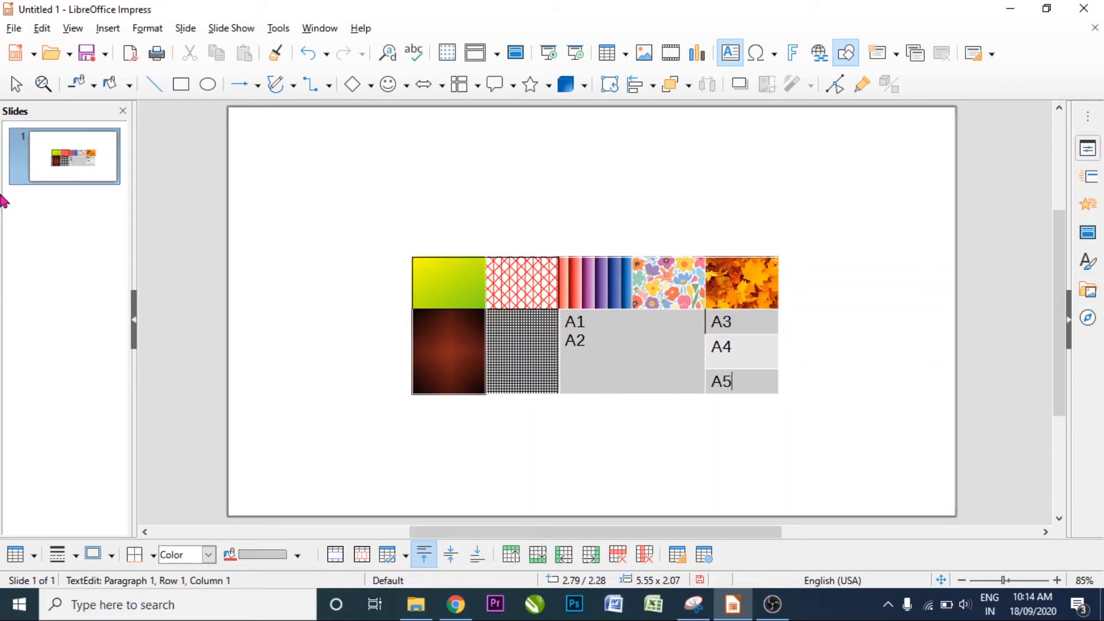
click(578, 495)
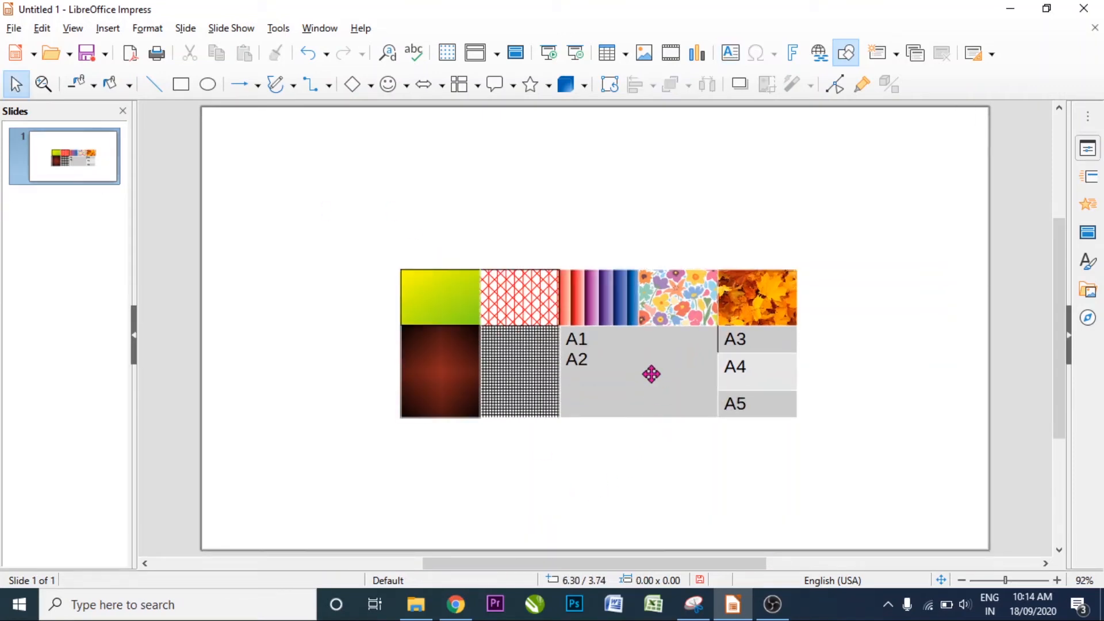
click(652, 374)
click(651, 374)
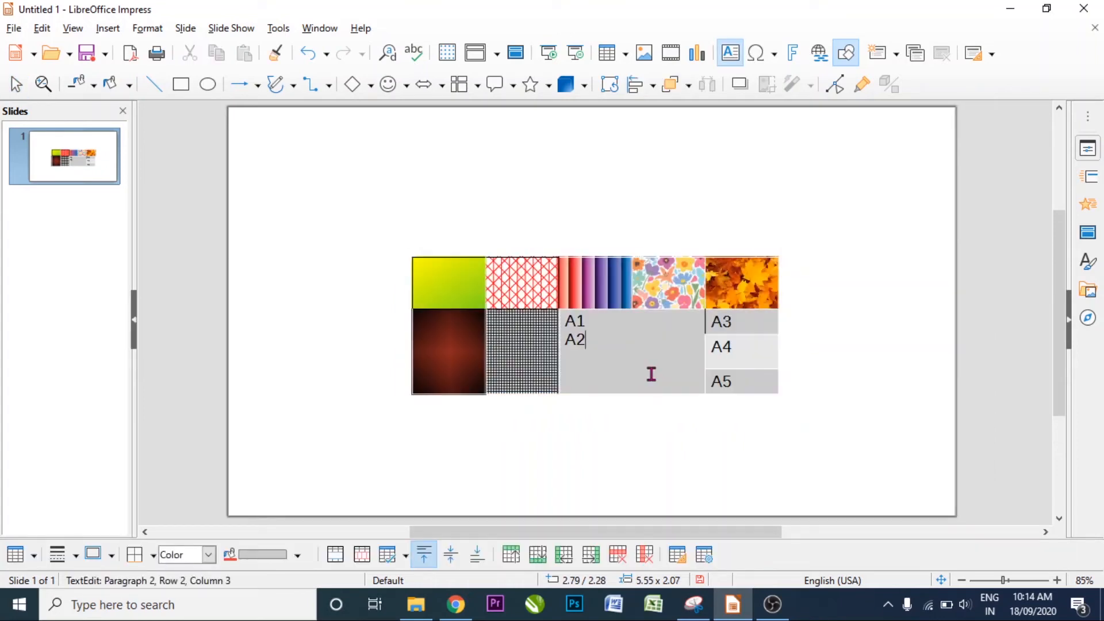
key(BackSpace)
key(BackSpace)
key(BackSpace)
key(BackSpace)
key(BackSpace)
key(BackSpace)
key(BackSpace)
key(BackSpace)
key(BackSpace)
key(BackSpace)
key(ctrl+z)
Split the merged cell containing A1 and A2 vertically into two cells.
click(363, 555)
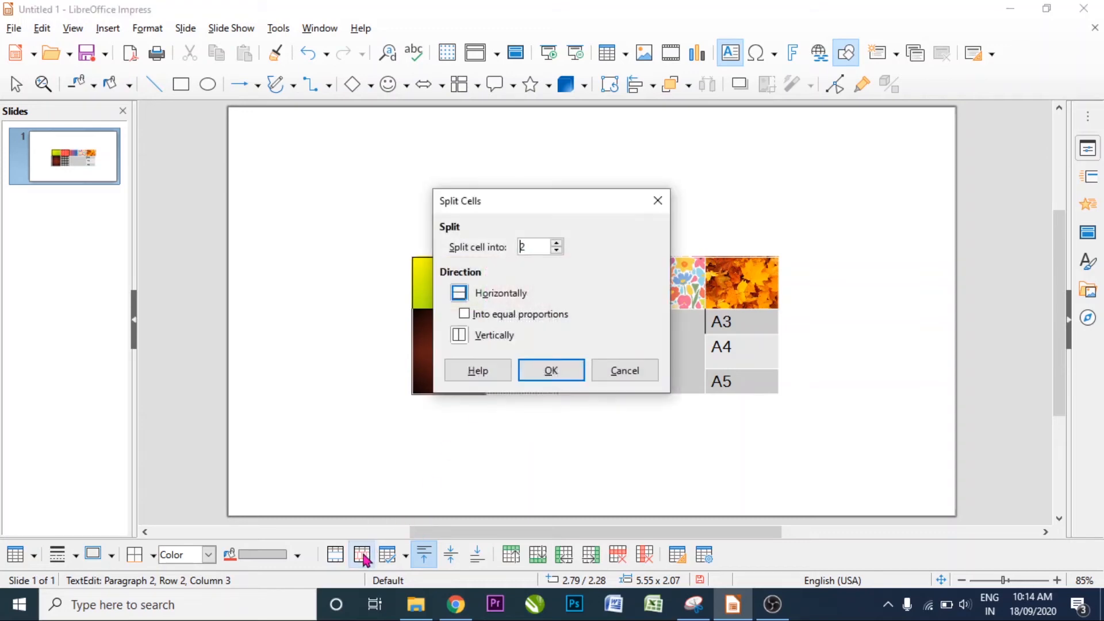
click(460, 338)
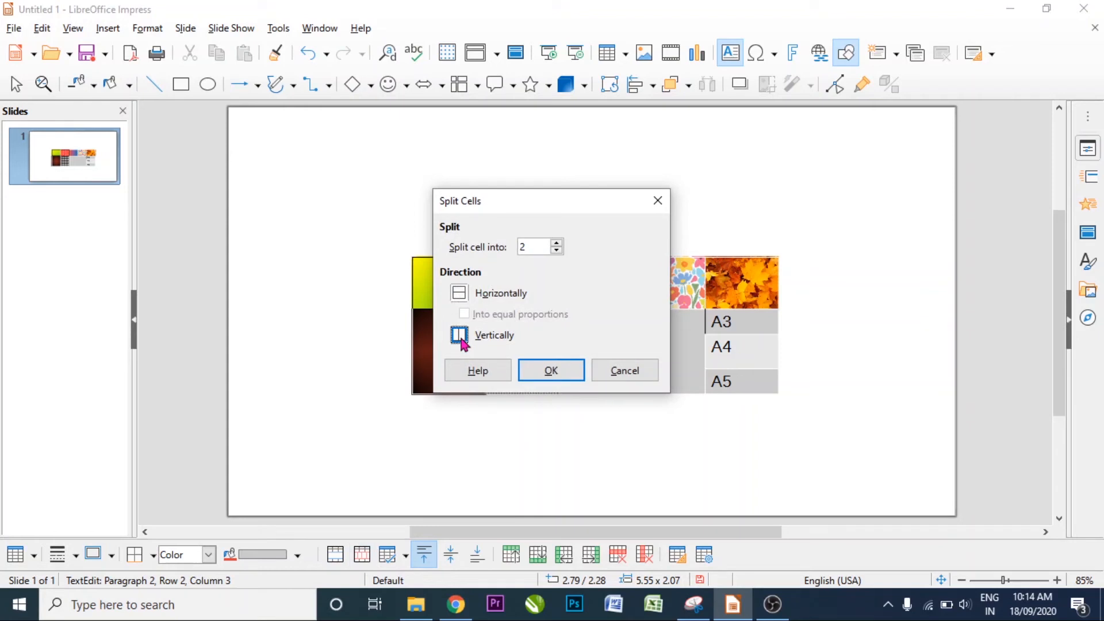
click(565, 376)
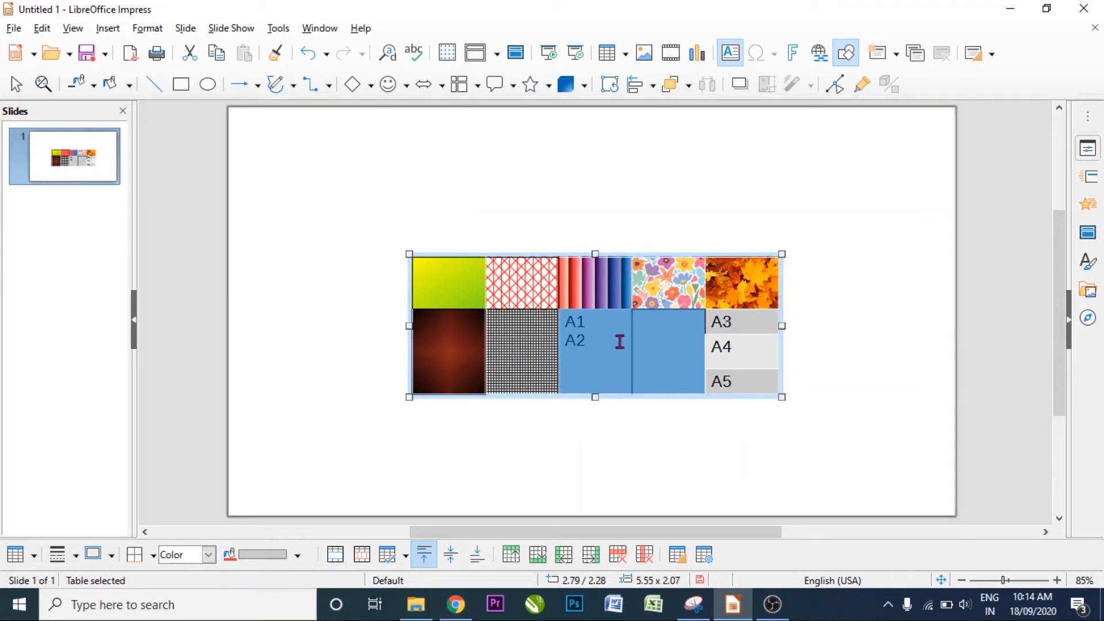
click(619, 341)
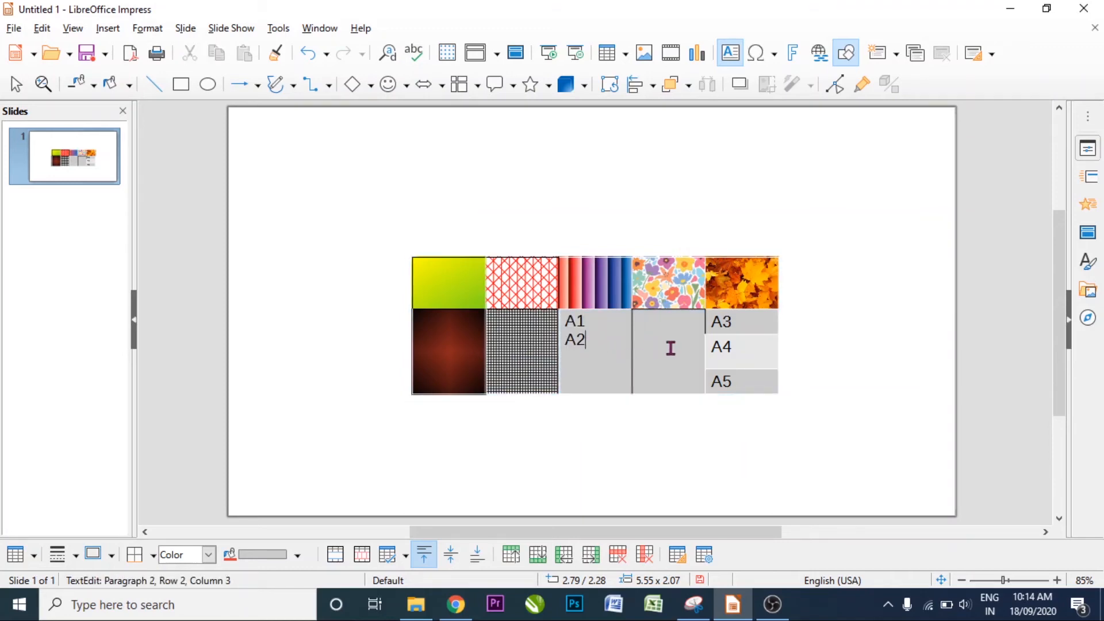
click(670, 348)
click(610, 345)
click(670, 347)
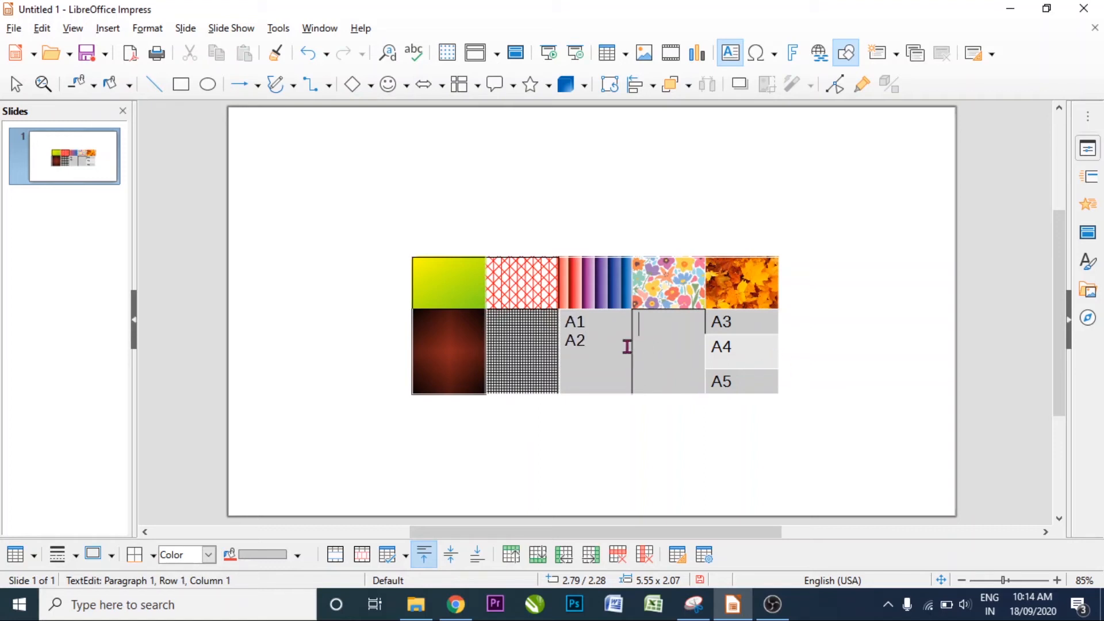
Try centre and bottom vertical alignment on the A1 and A2 text, and return it to top alignment.
click(423, 561)
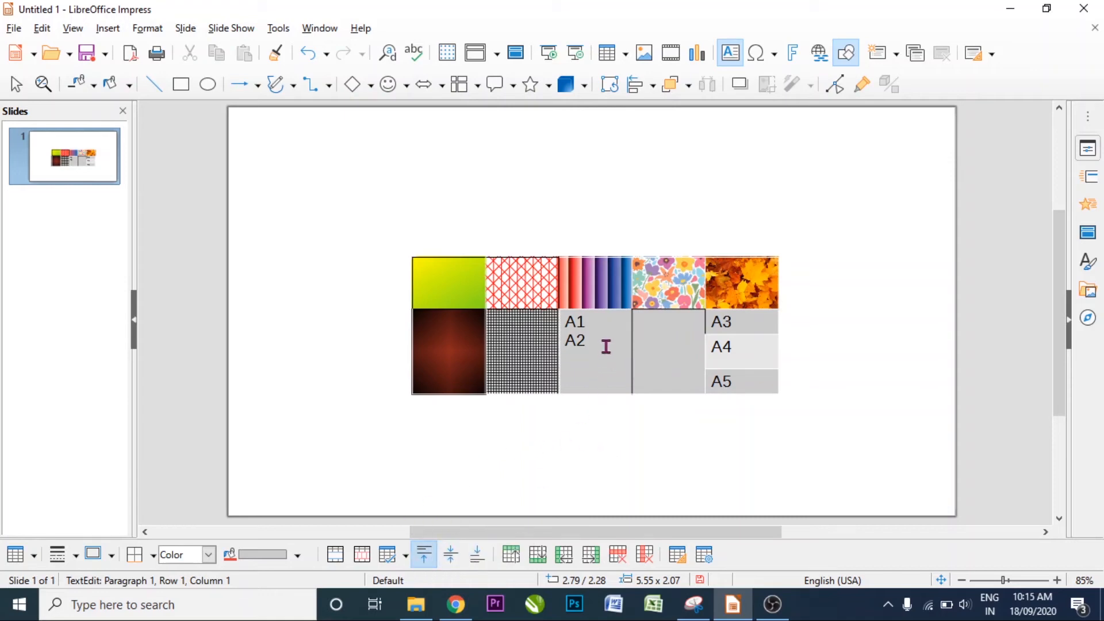
drag(588, 340, 566, 323)
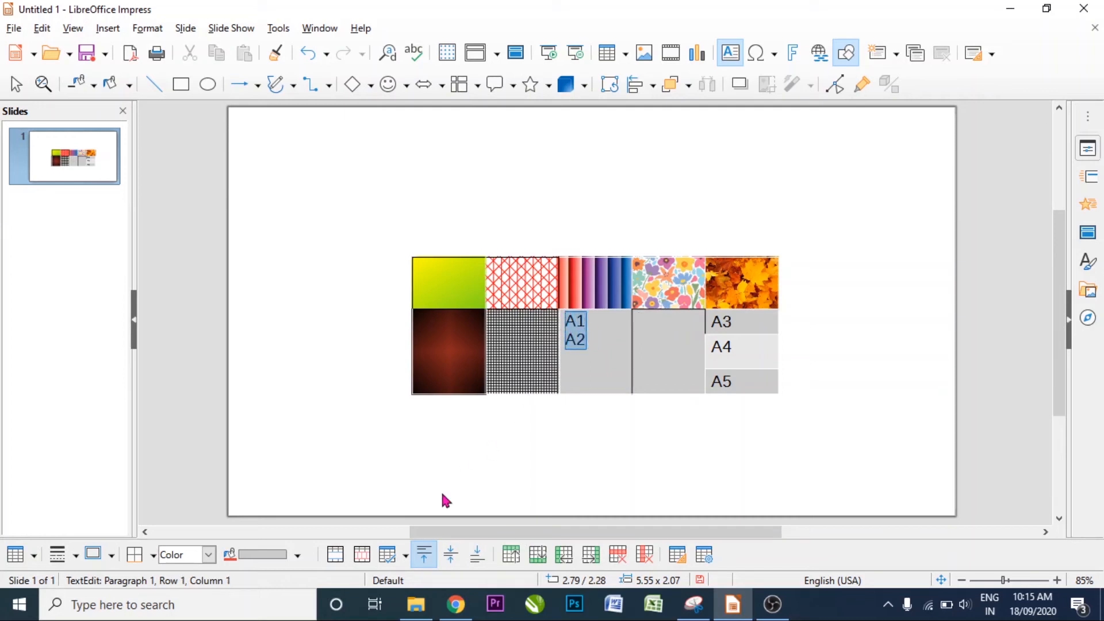
click(452, 555)
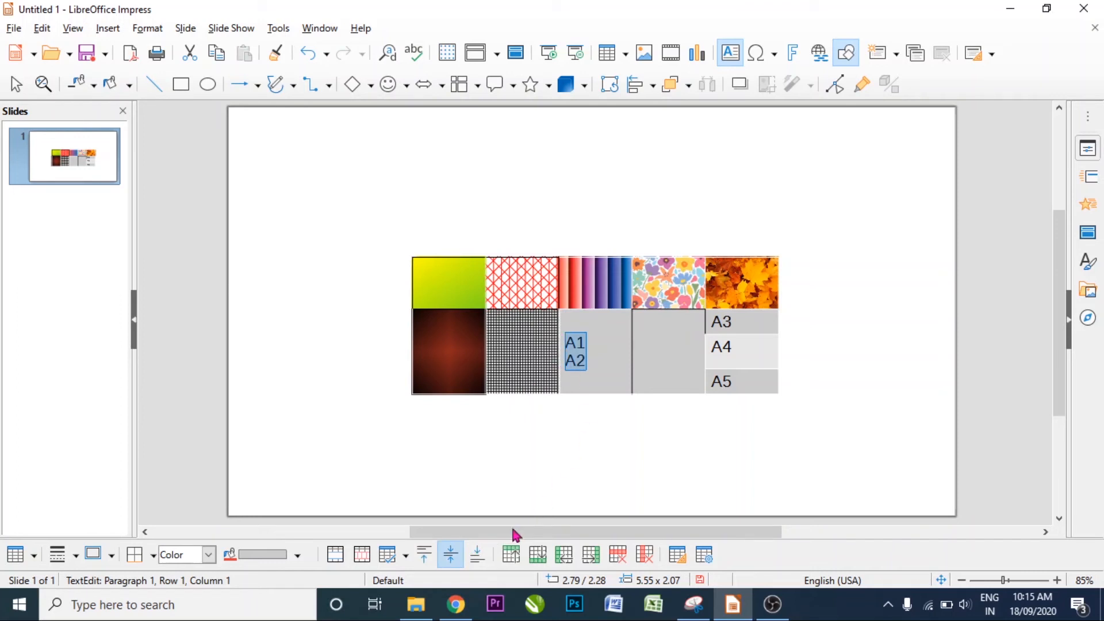
click(485, 555)
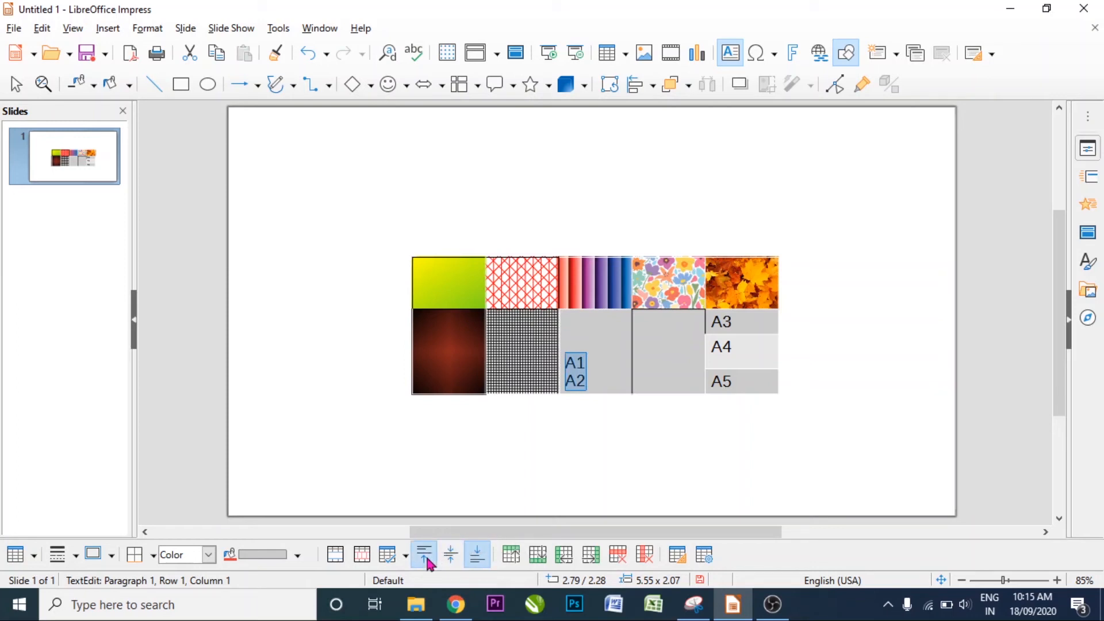
click(426, 558)
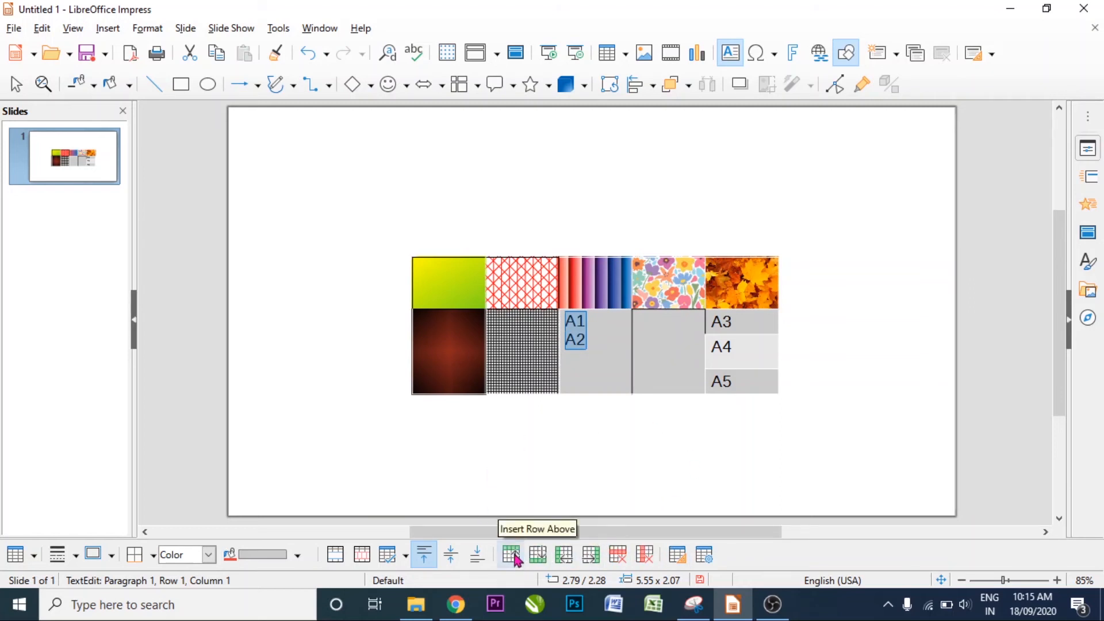
Insert a new row below the table's top row.
key(Escape)
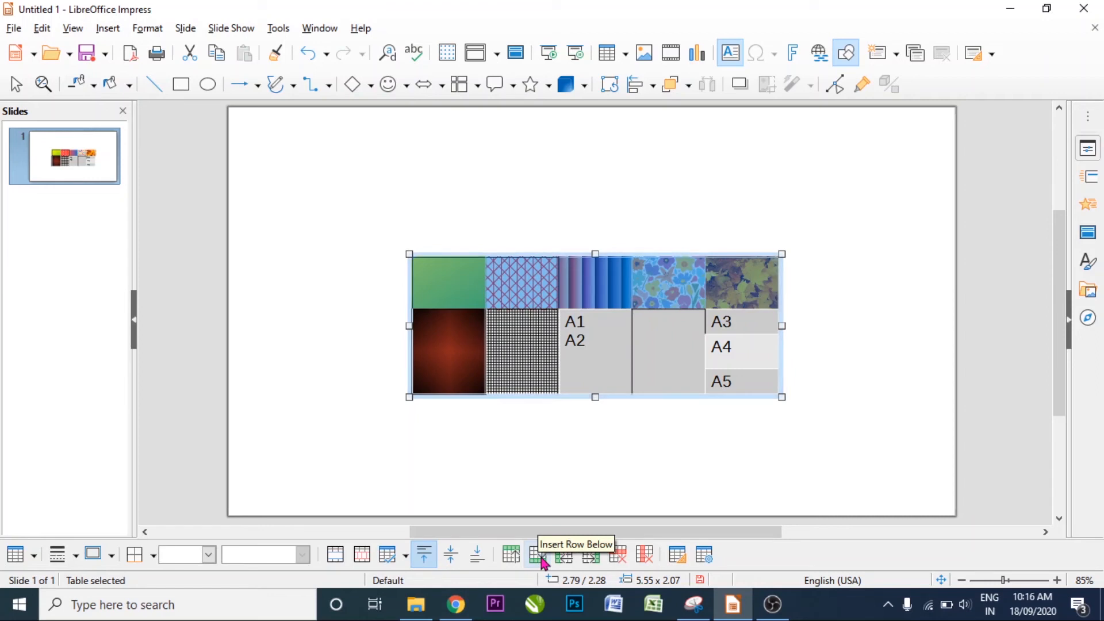
click(541, 558)
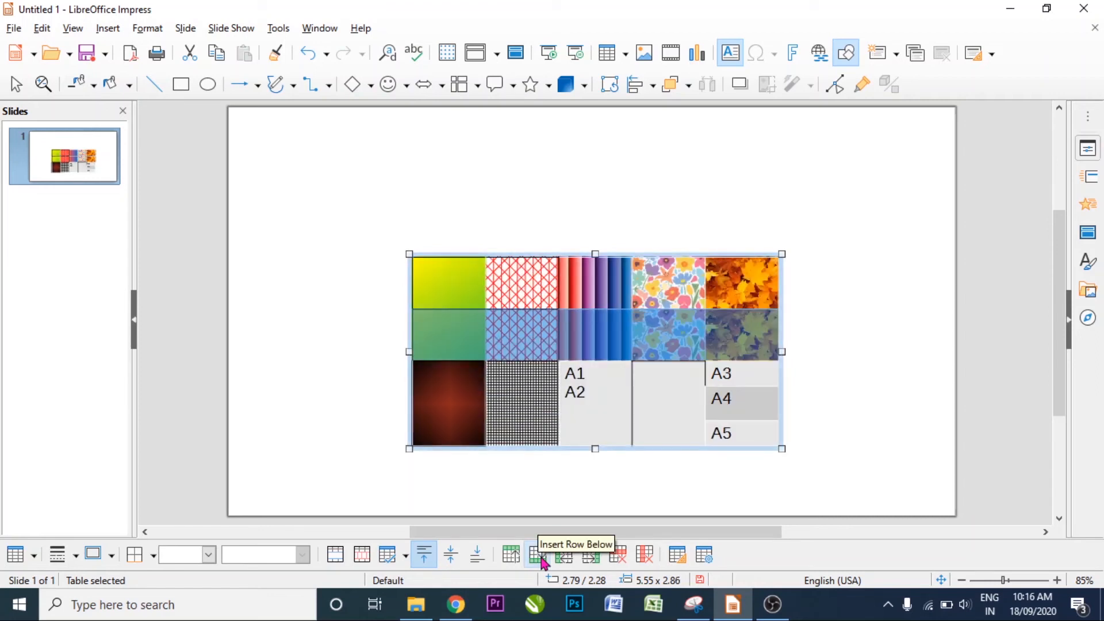
click(439, 502)
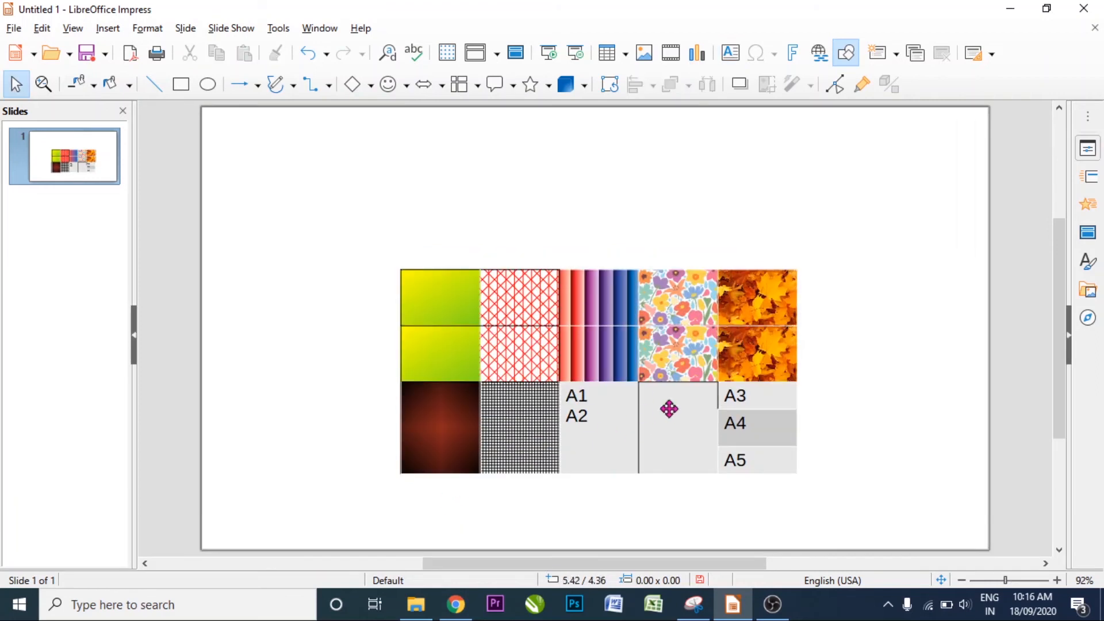
Insert a new row above the table's second row, across all five columns.
click(443, 348)
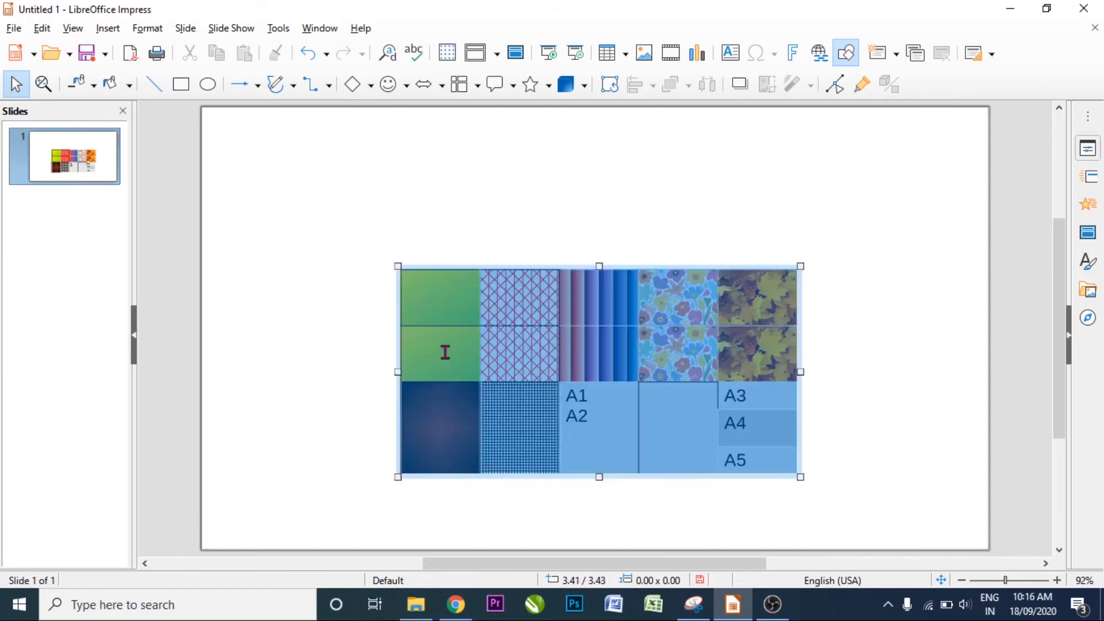
drag(444, 344, 713, 337)
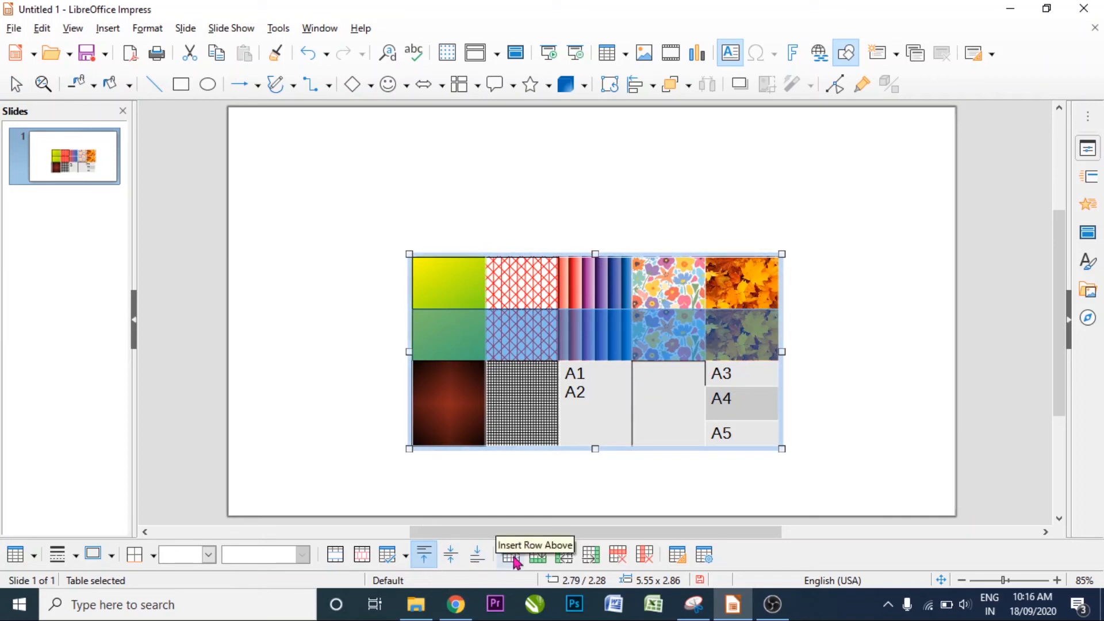
click(514, 557)
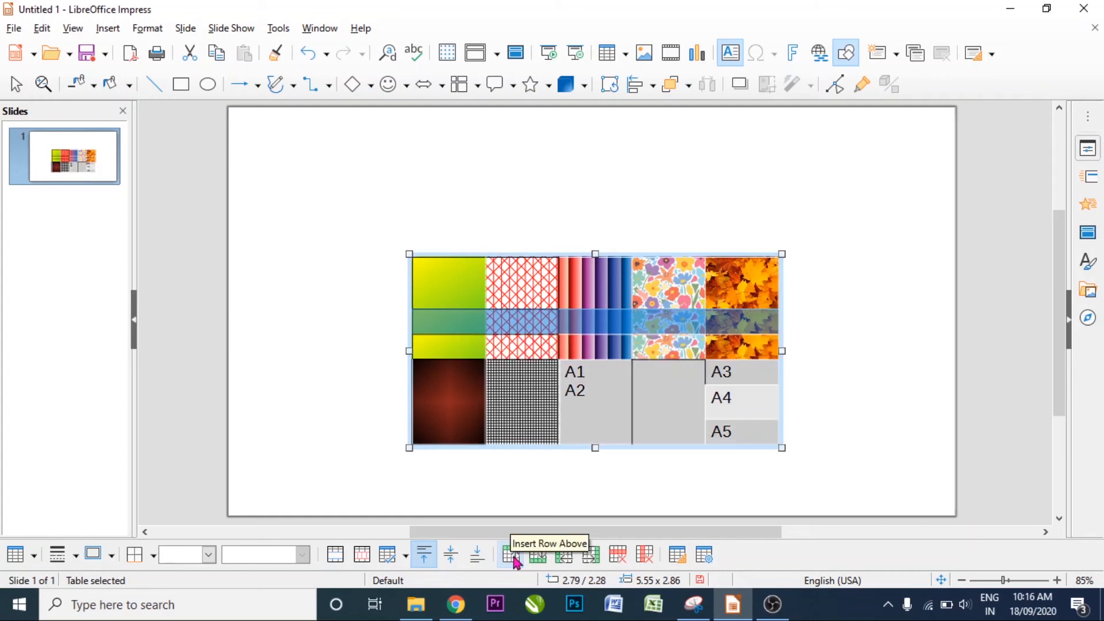
click(340, 457)
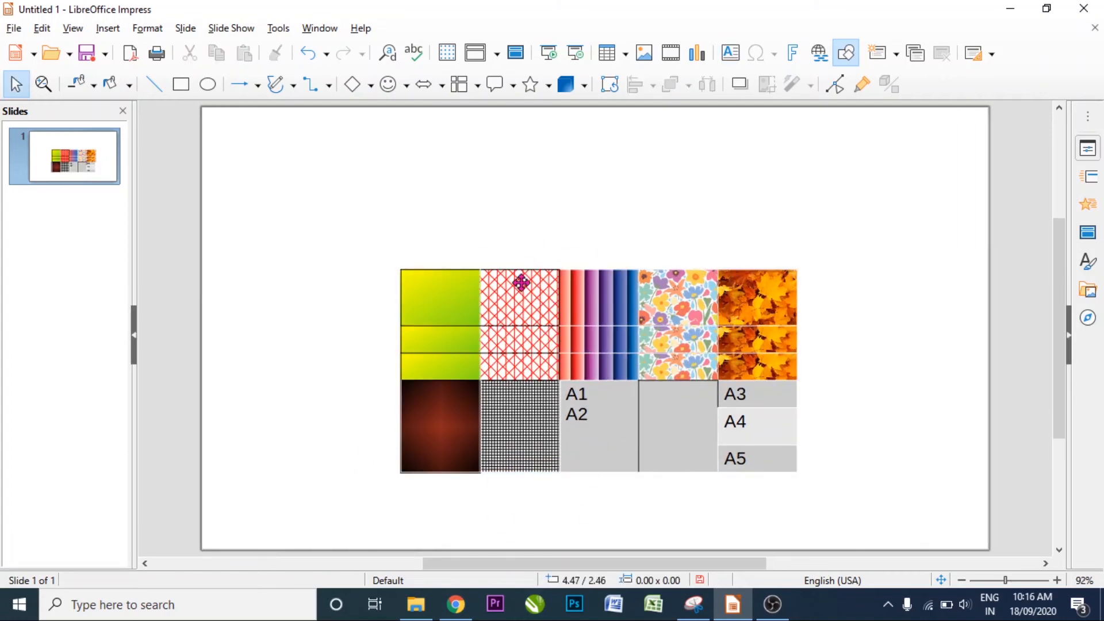
Move the whole table upward on the slide.
drag(523, 305, 529, 225)
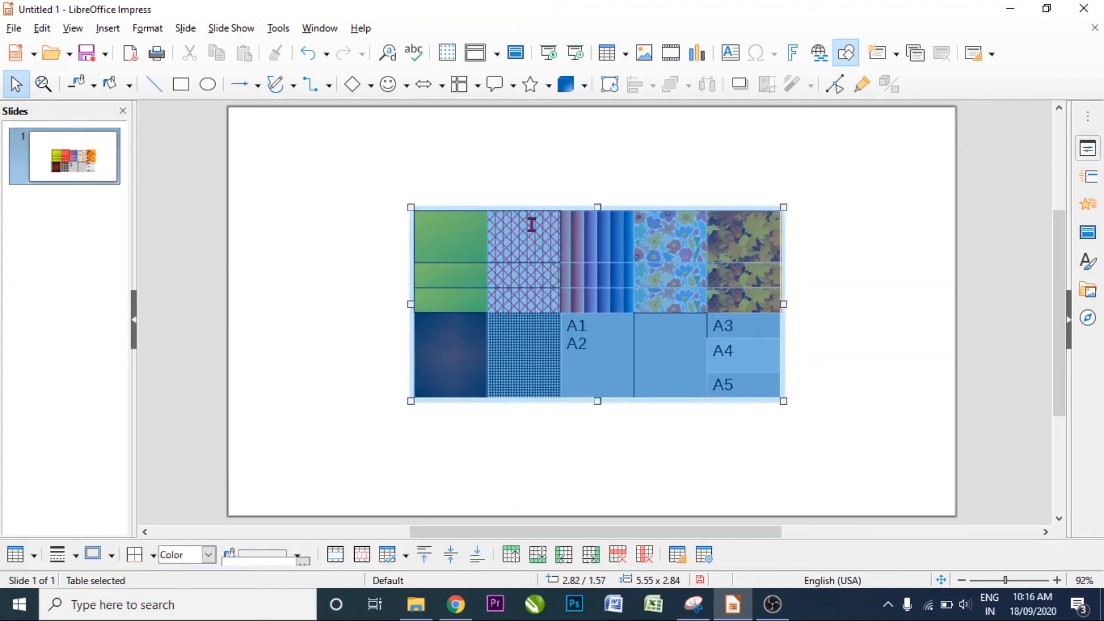
click(535, 173)
click(523, 236)
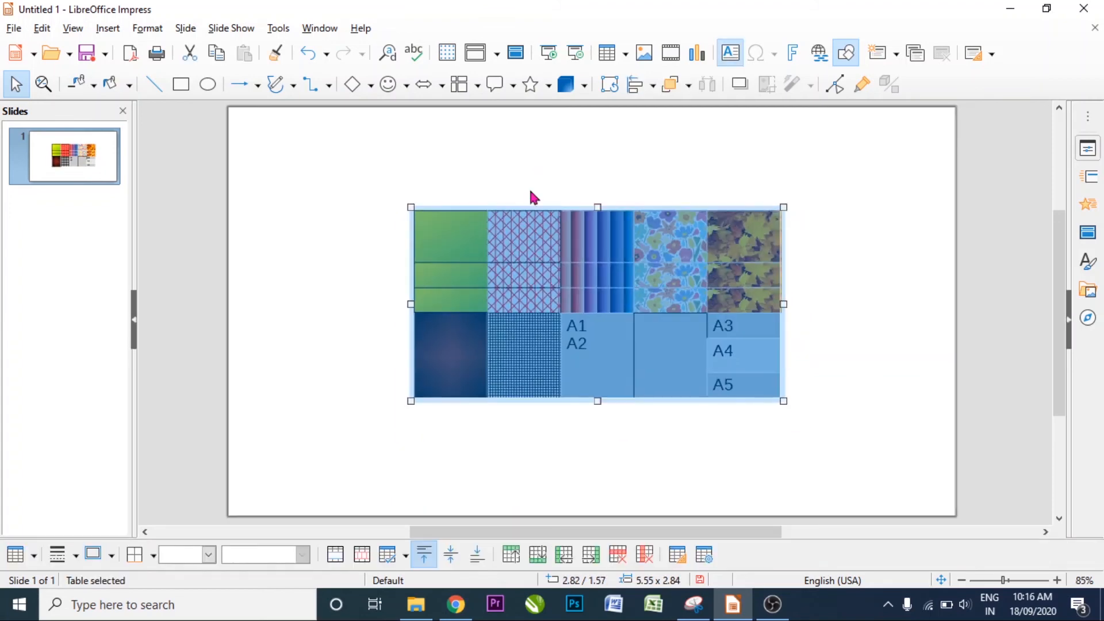
click(524, 166)
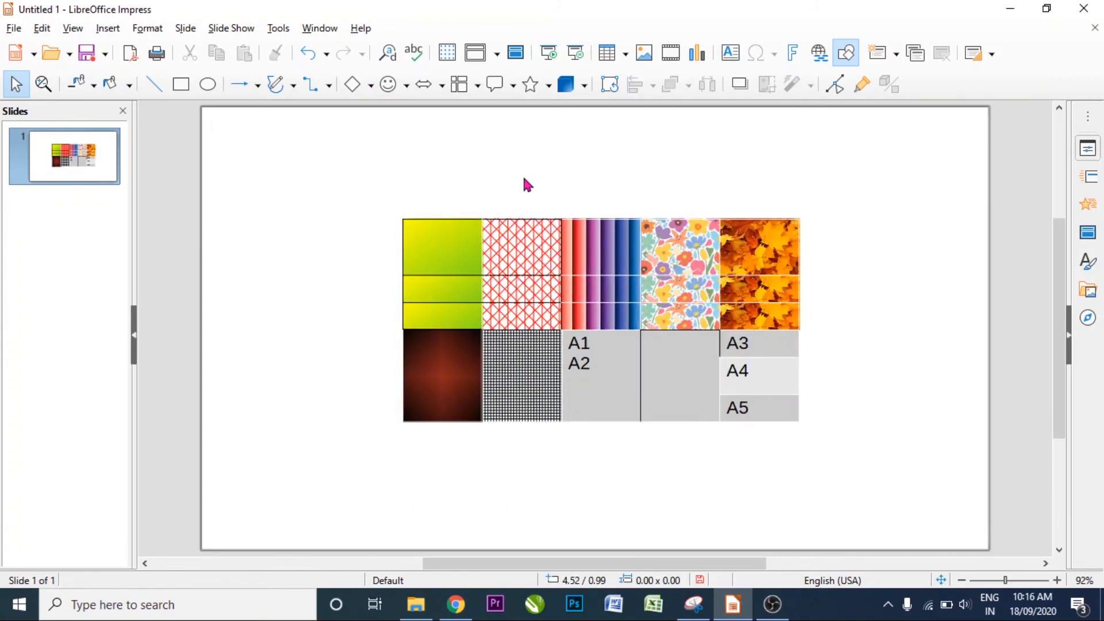
Insert a new column before the table's second column, the one with the red hatching.
click(521, 388)
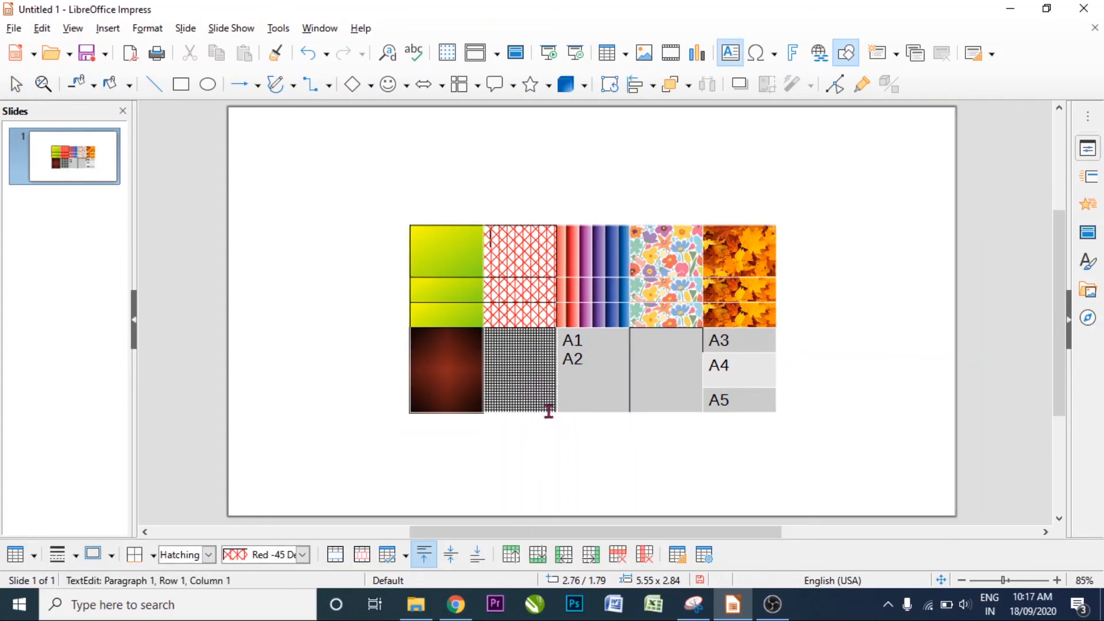
drag(505, 238, 505, 374)
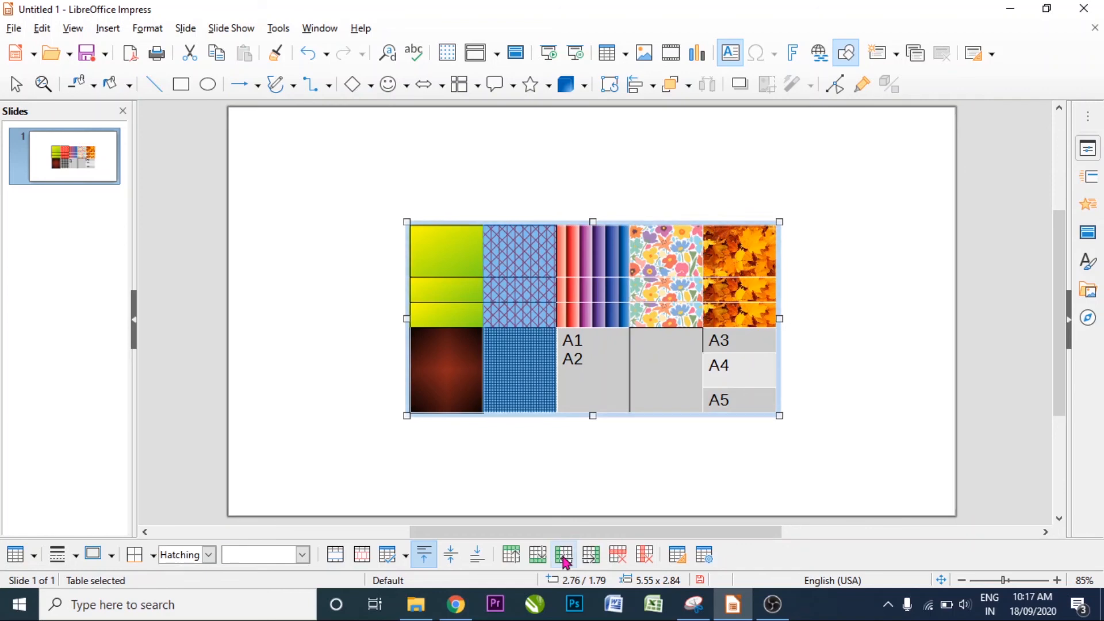
click(565, 558)
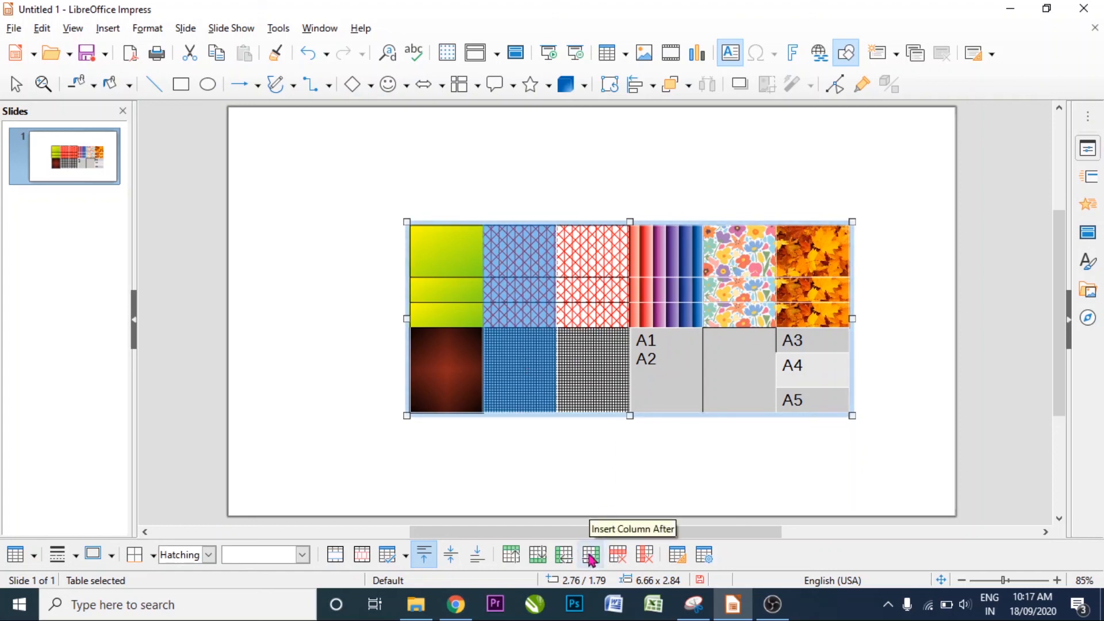
Insert another column after the selected second column, and delete that added column.
click(590, 555)
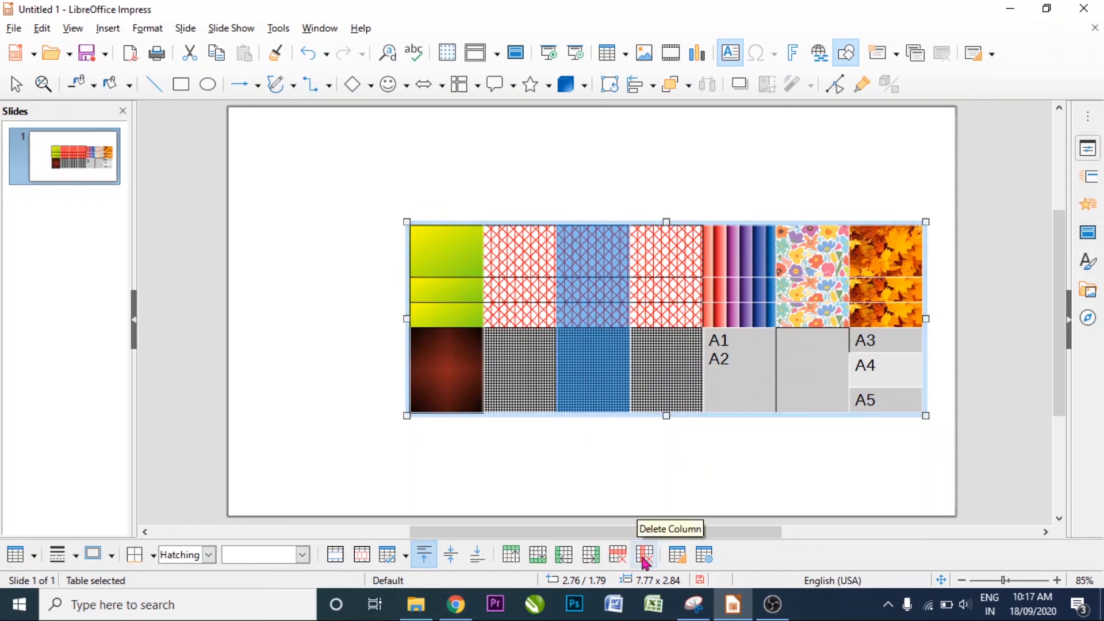
click(644, 556)
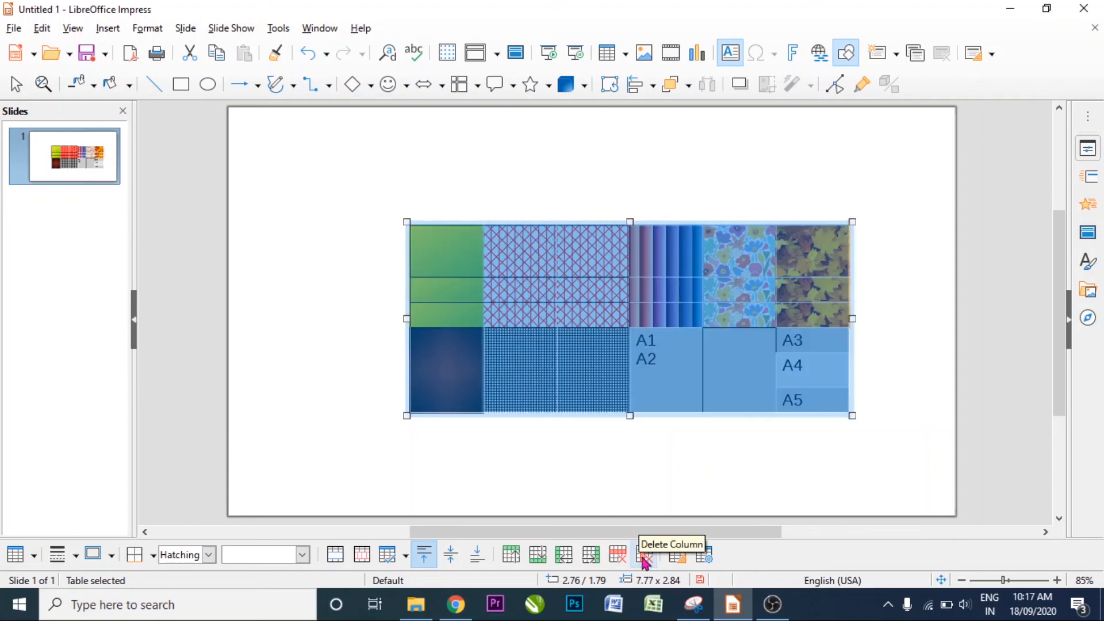
click(616, 490)
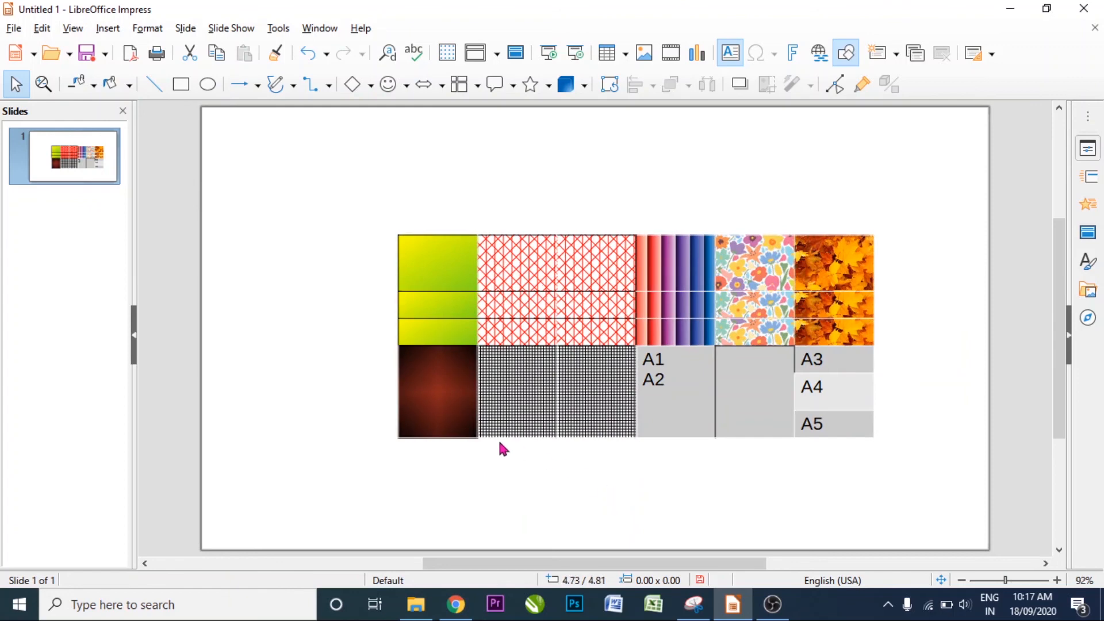
Delete the table's entire second row, directly below the tall top row.
click(418, 398)
click(446, 323)
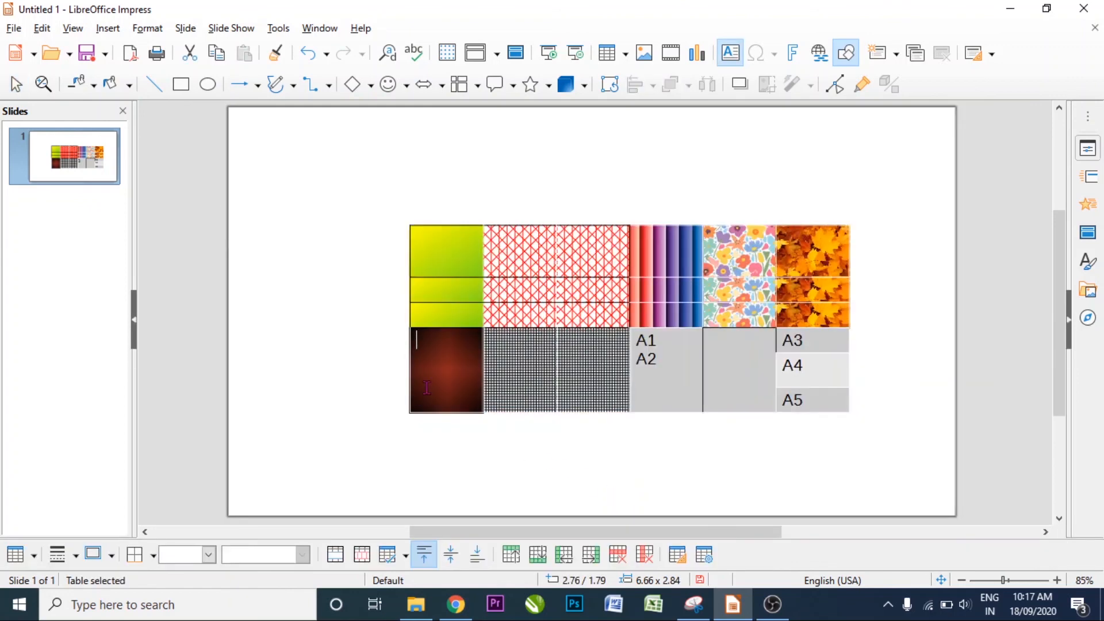
drag(433, 288, 820, 297)
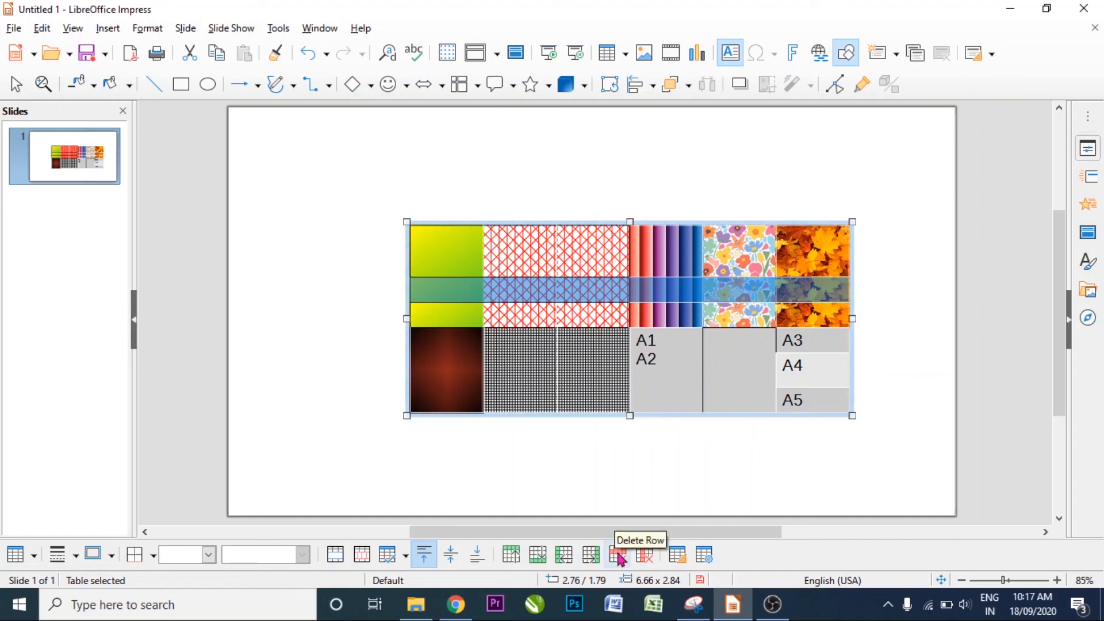
click(617, 554)
click(604, 468)
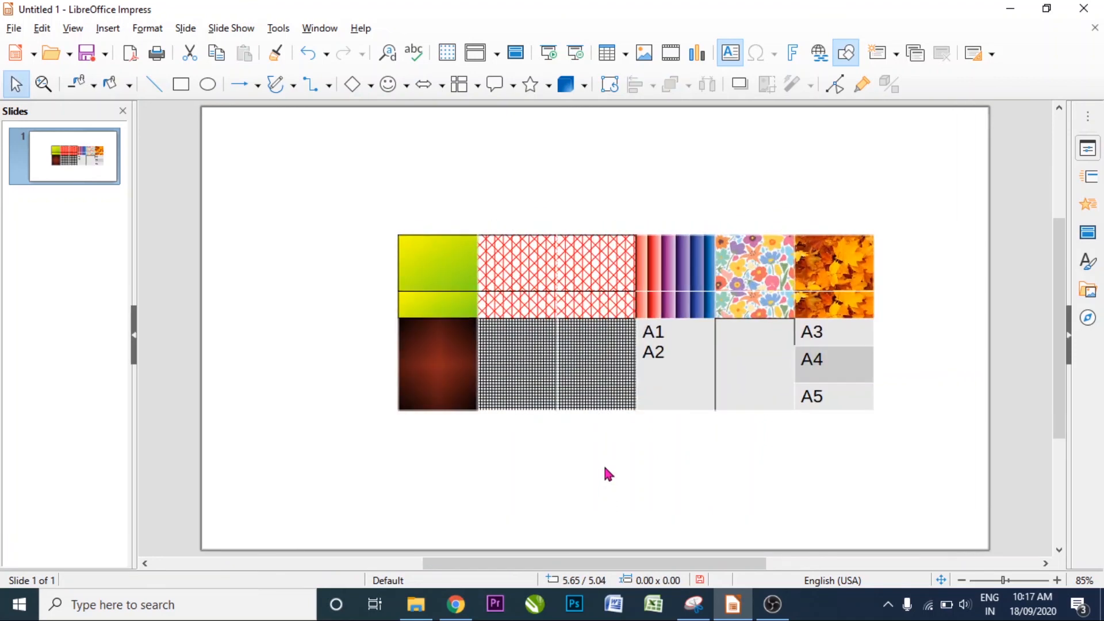